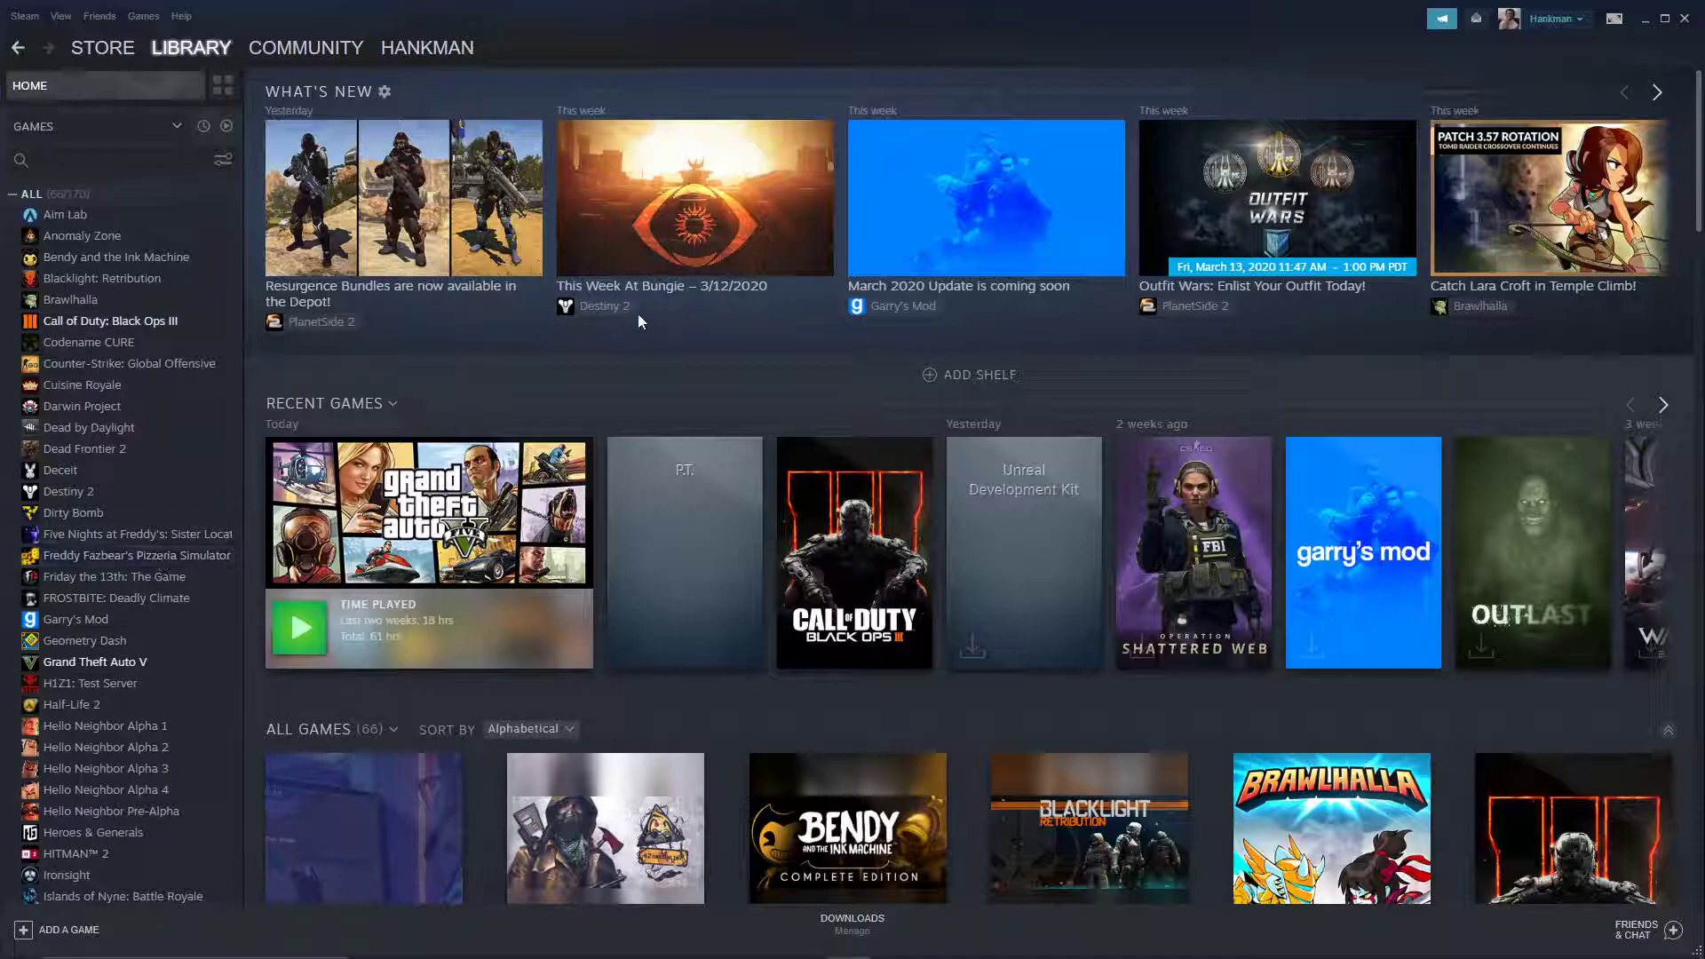
{"action": "scroll", "coordinate": [168, 429], "scroll_direction": "down", "scroll_amount": 3}
{"action": "scroll", "coordinate": [174, 498], "scroll_direction": "up", "scroll_amount": 3}
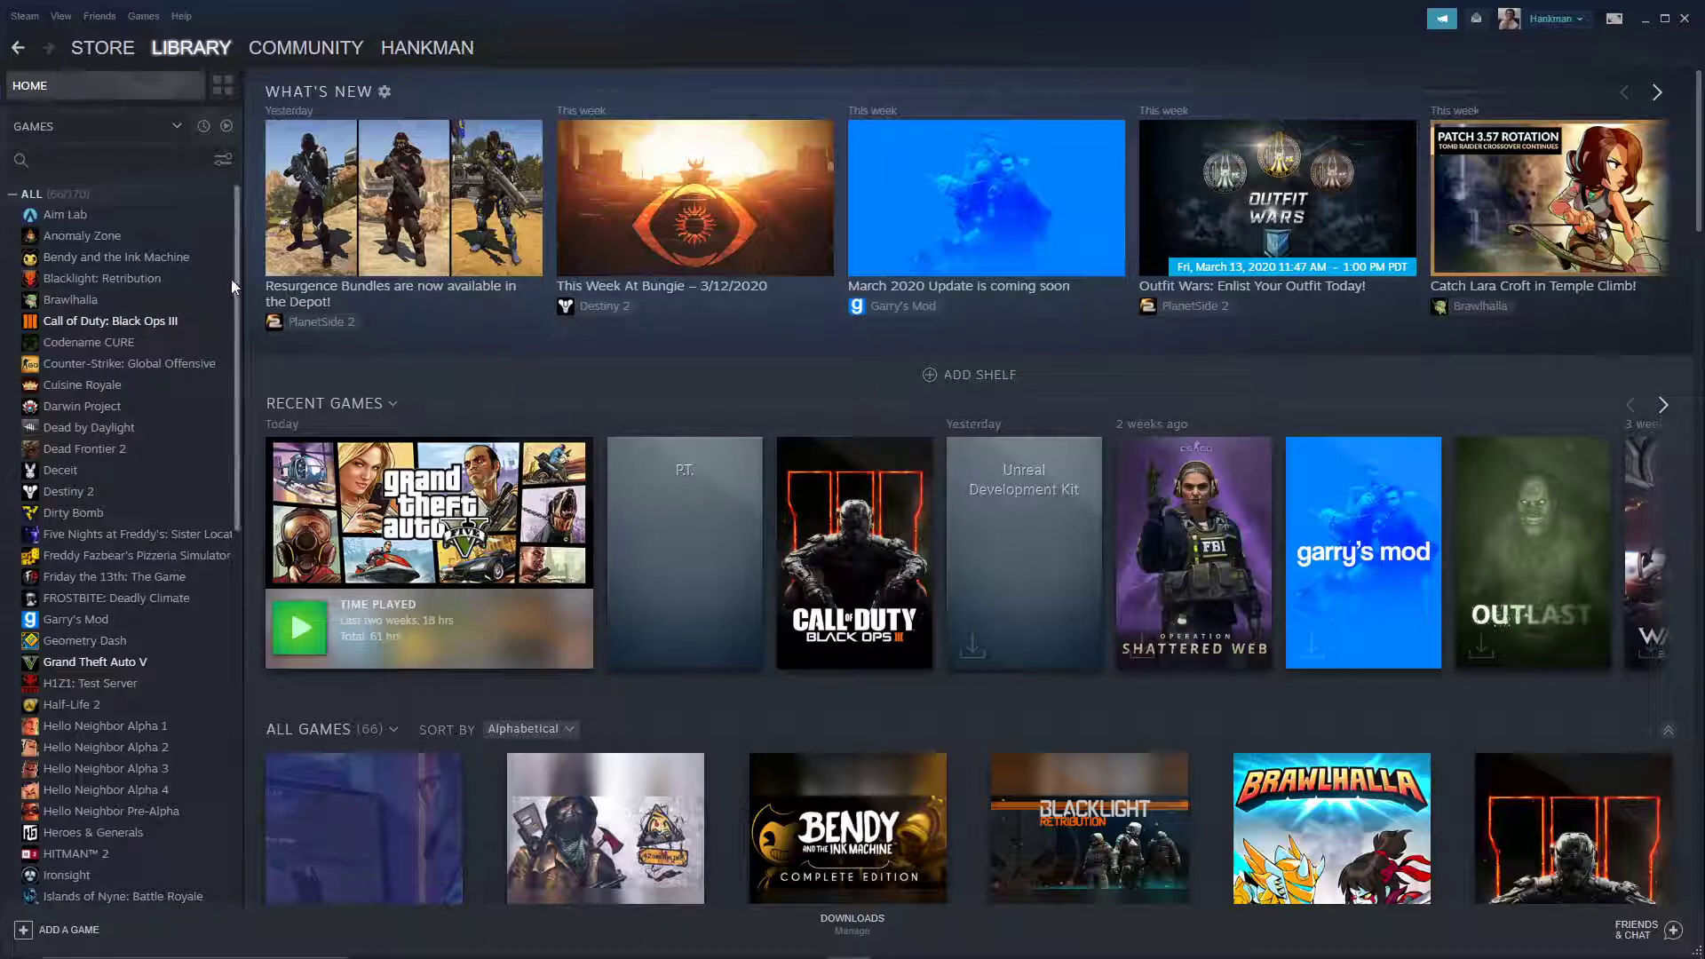
{"action": "scroll", "coordinate": [173, 427], "scroll_direction": "down", "scroll_amount": 4}
{"action": "scroll", "coordinate": [154, 429], "scroll_direction": "down", "scroll_amount": 1}
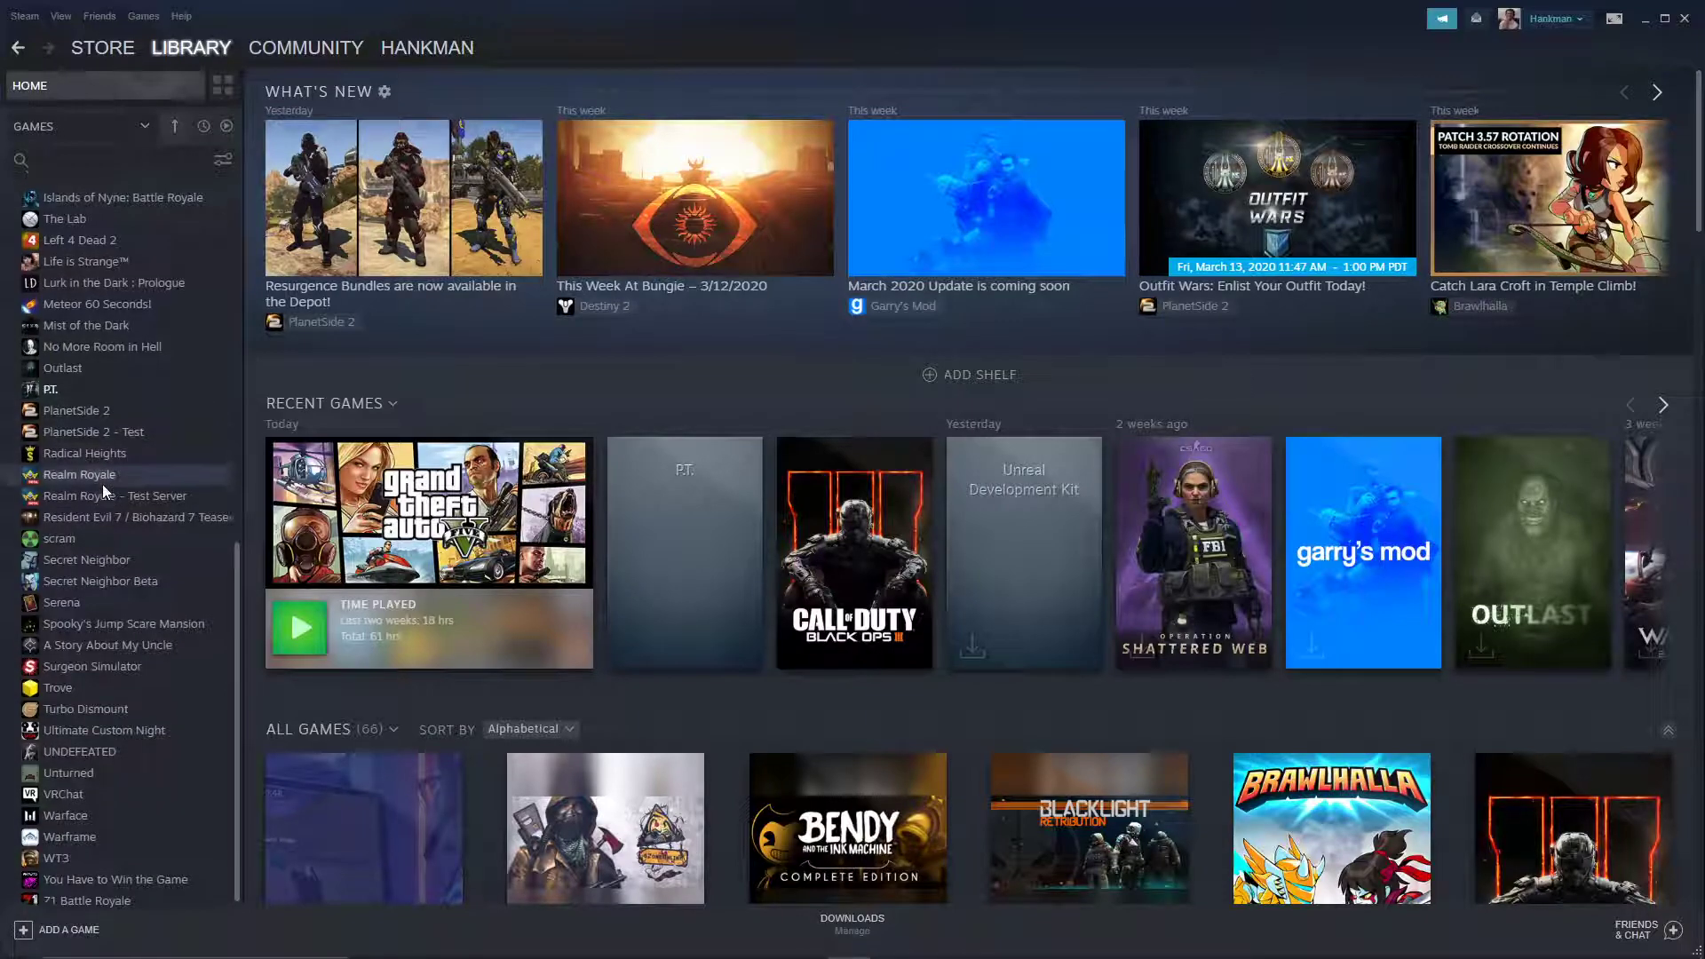
{"action": "scroll", "coordinate": [103, 484], "scroll_direction": "up", "scroll_amount": 5}
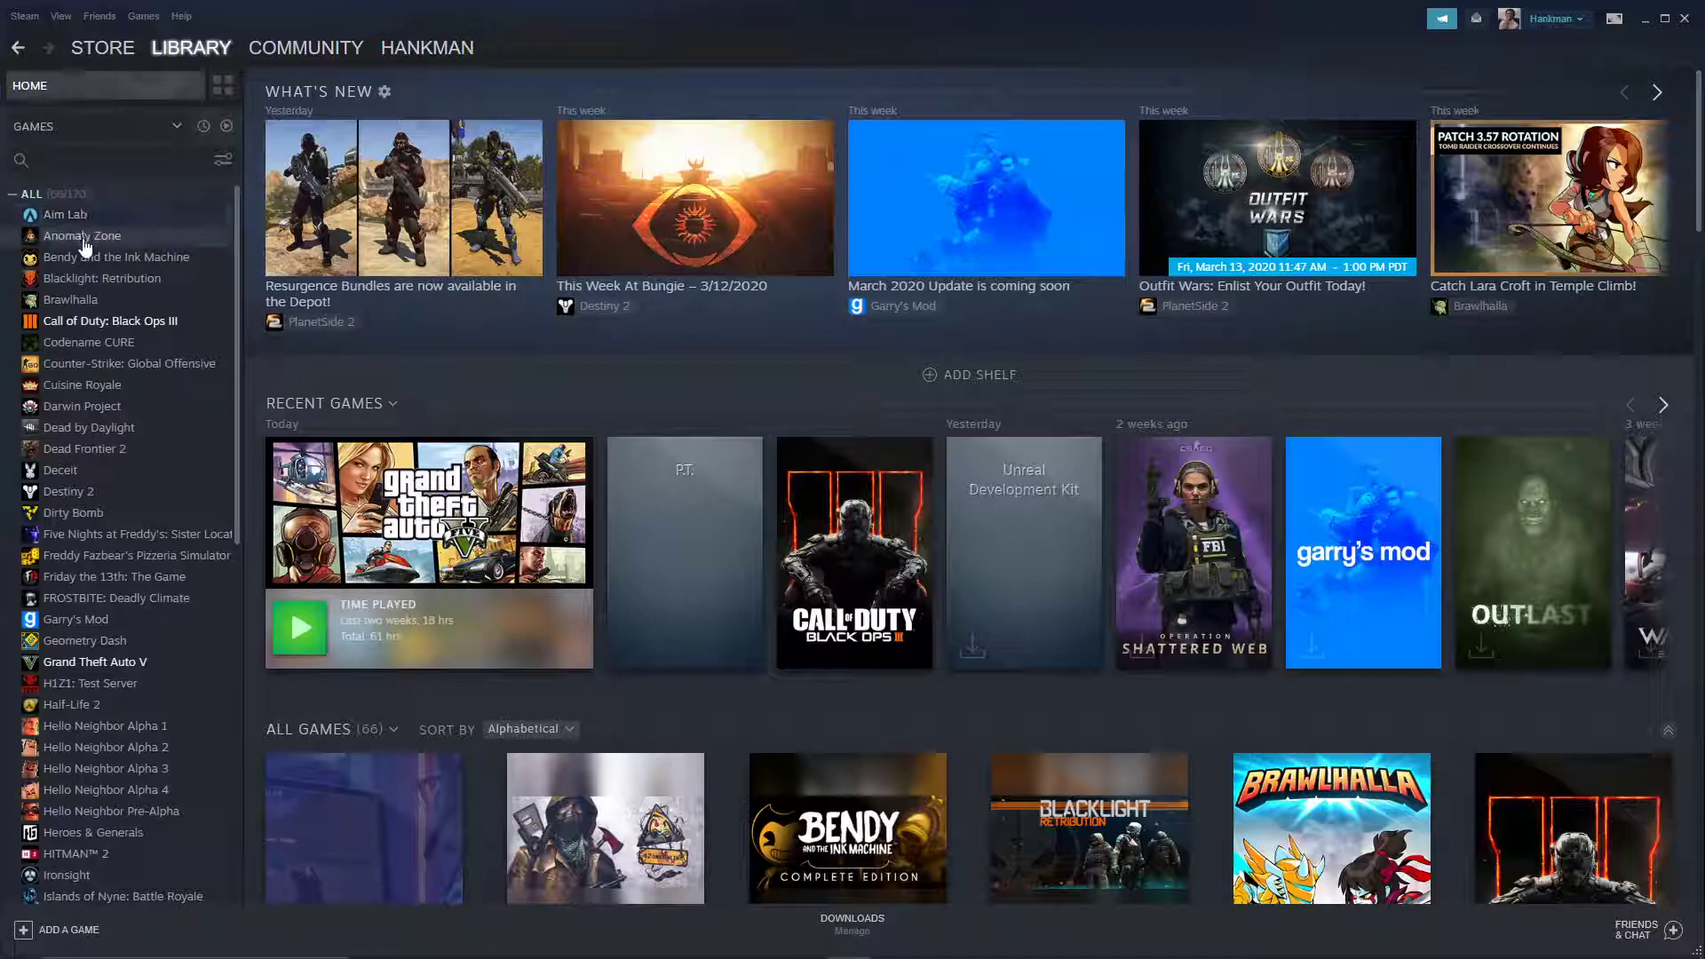
{"action": "scroll", "coordinate": [103, 472], "scroll_direction": "down", "scroll_amount": 5}
{"action": "scroll", "coordinate": [103, 472], "scroll_direction": "down", "scroll_amount": 3}
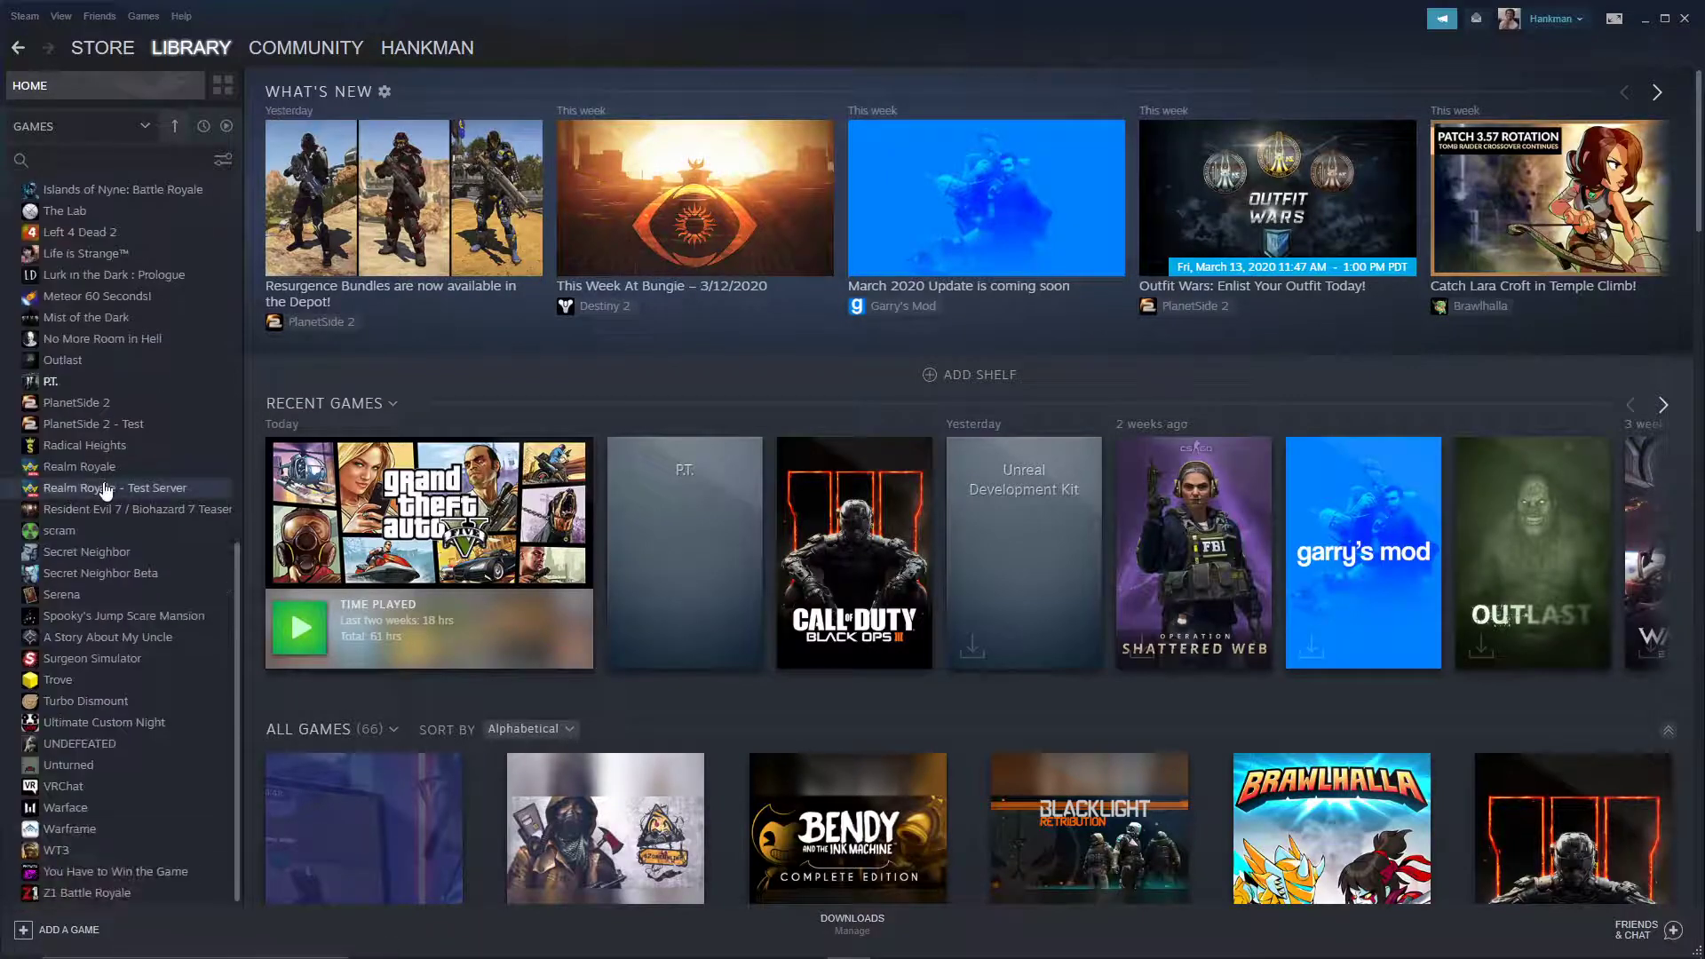
- View the P.T. page, then the Call of Duty: Black Ops III page in the Steam library
{"action": "left_click", "coordinate": [62, 383]}
{"action": "scroll", "coordinate": [131, 528], "scroll_direction": "up", "scroll_amount": 4}
{"action": "scroll", "coordinate": [132, 530], "scroll_direction": "up", "scroll_amount": 2}
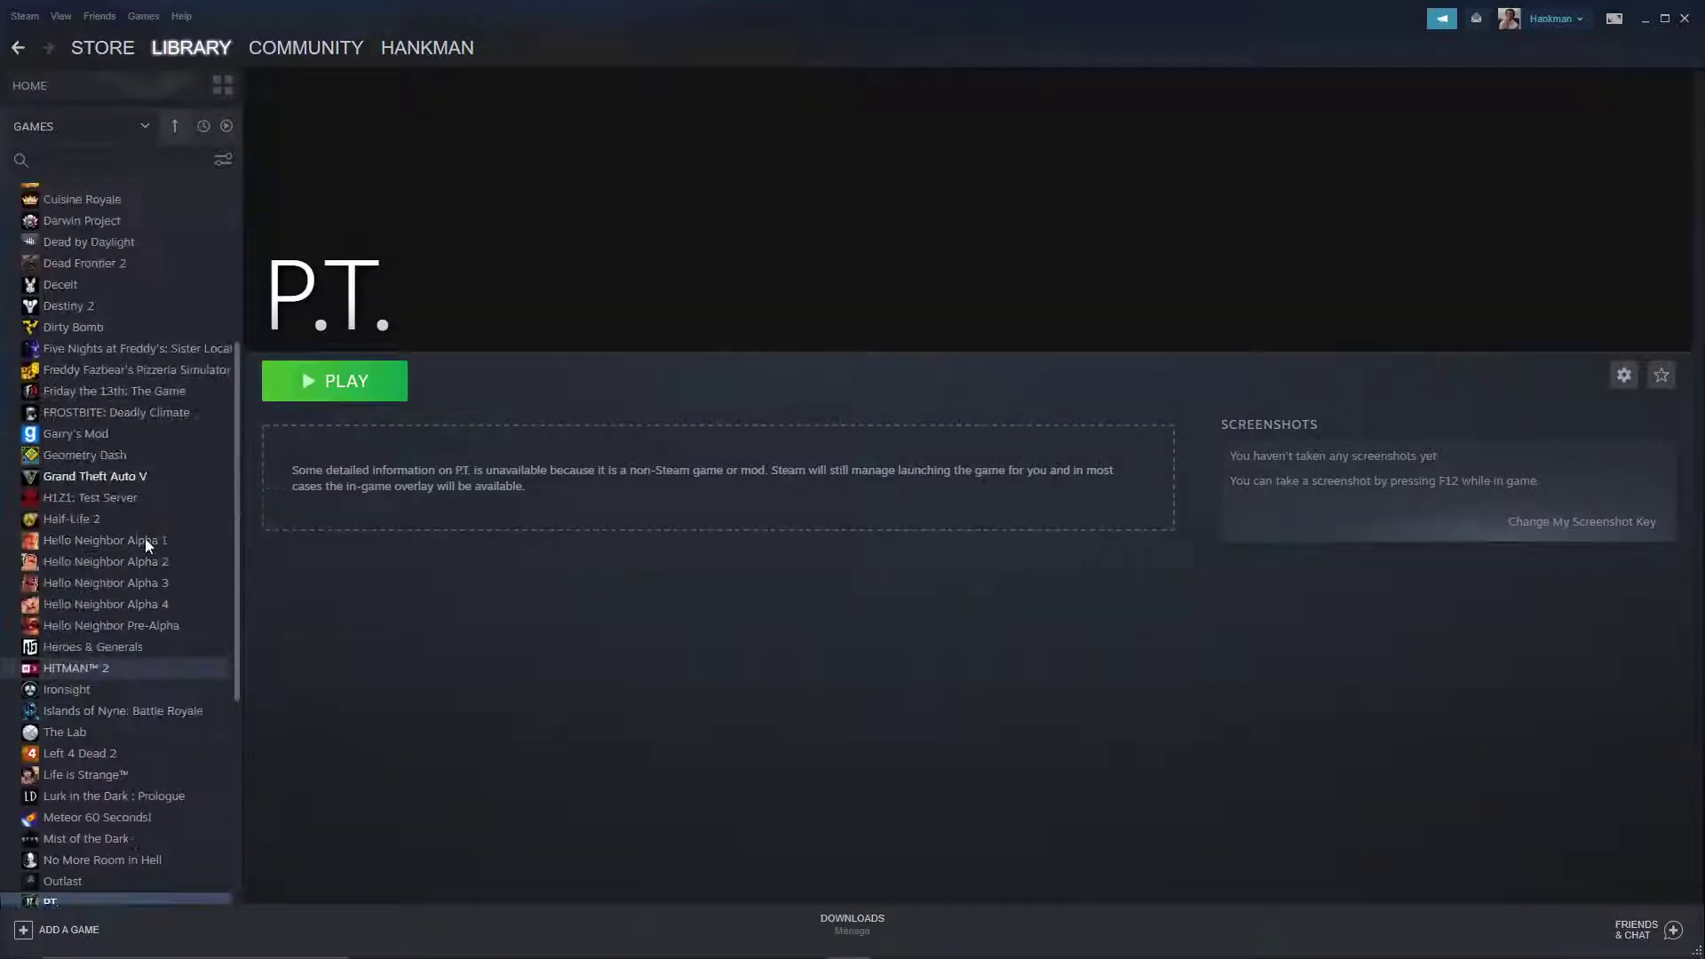
{"action": "scroll", "coordinate": [145, 539], "scroll_direction": "up", "scroll_amount": 2}
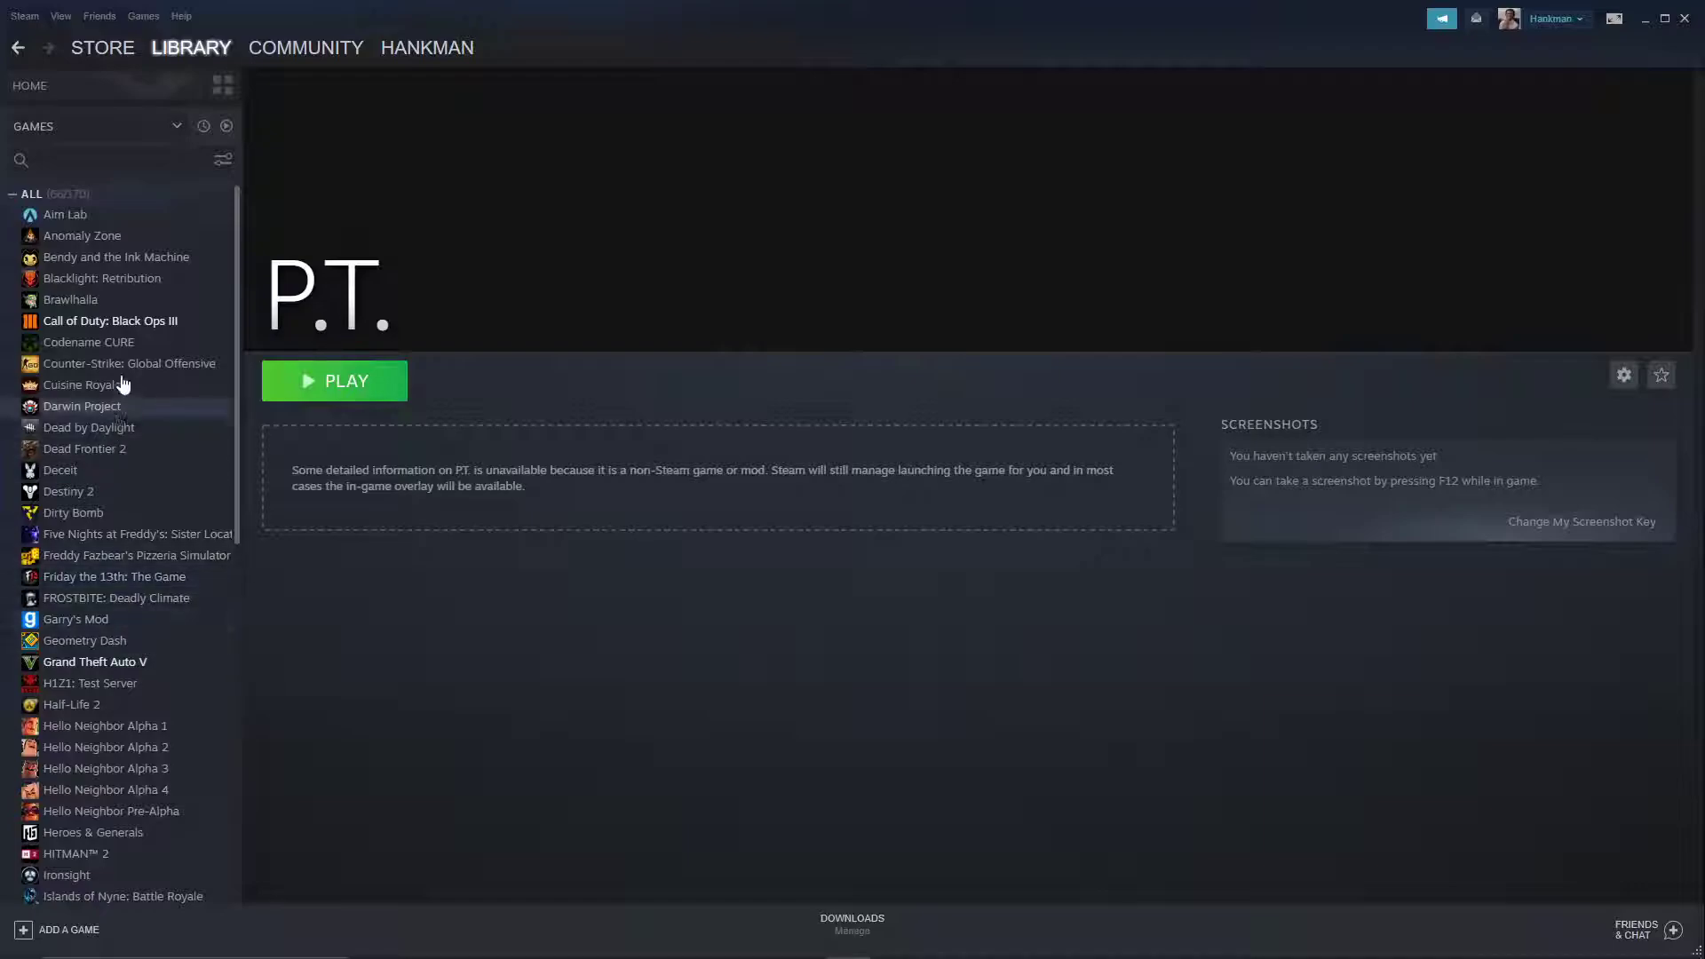
{"action": "left_click", "coordinate": [120, 321]}
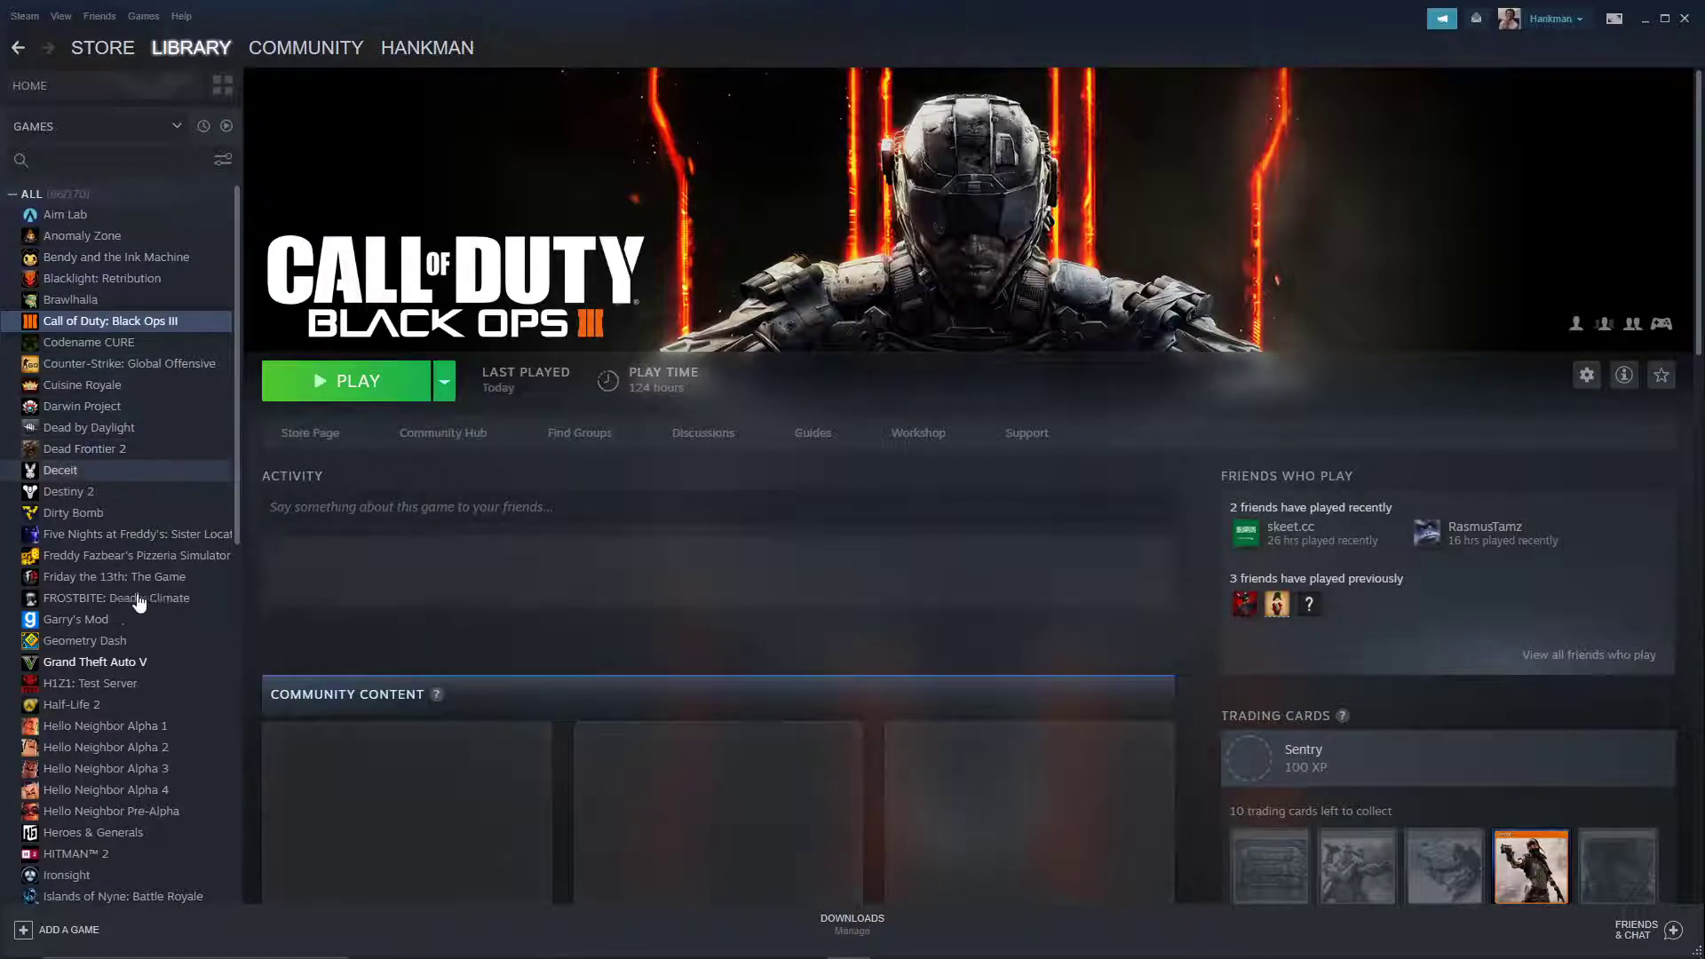
{"action": "scroll", "coordinate": [125, 581], "scroll_direction": "down", "scroll_amount": 3}
{"action": "scroll", "coordinate": [122, 573], "scroll_direction": "up", "scroll_amount": 3}
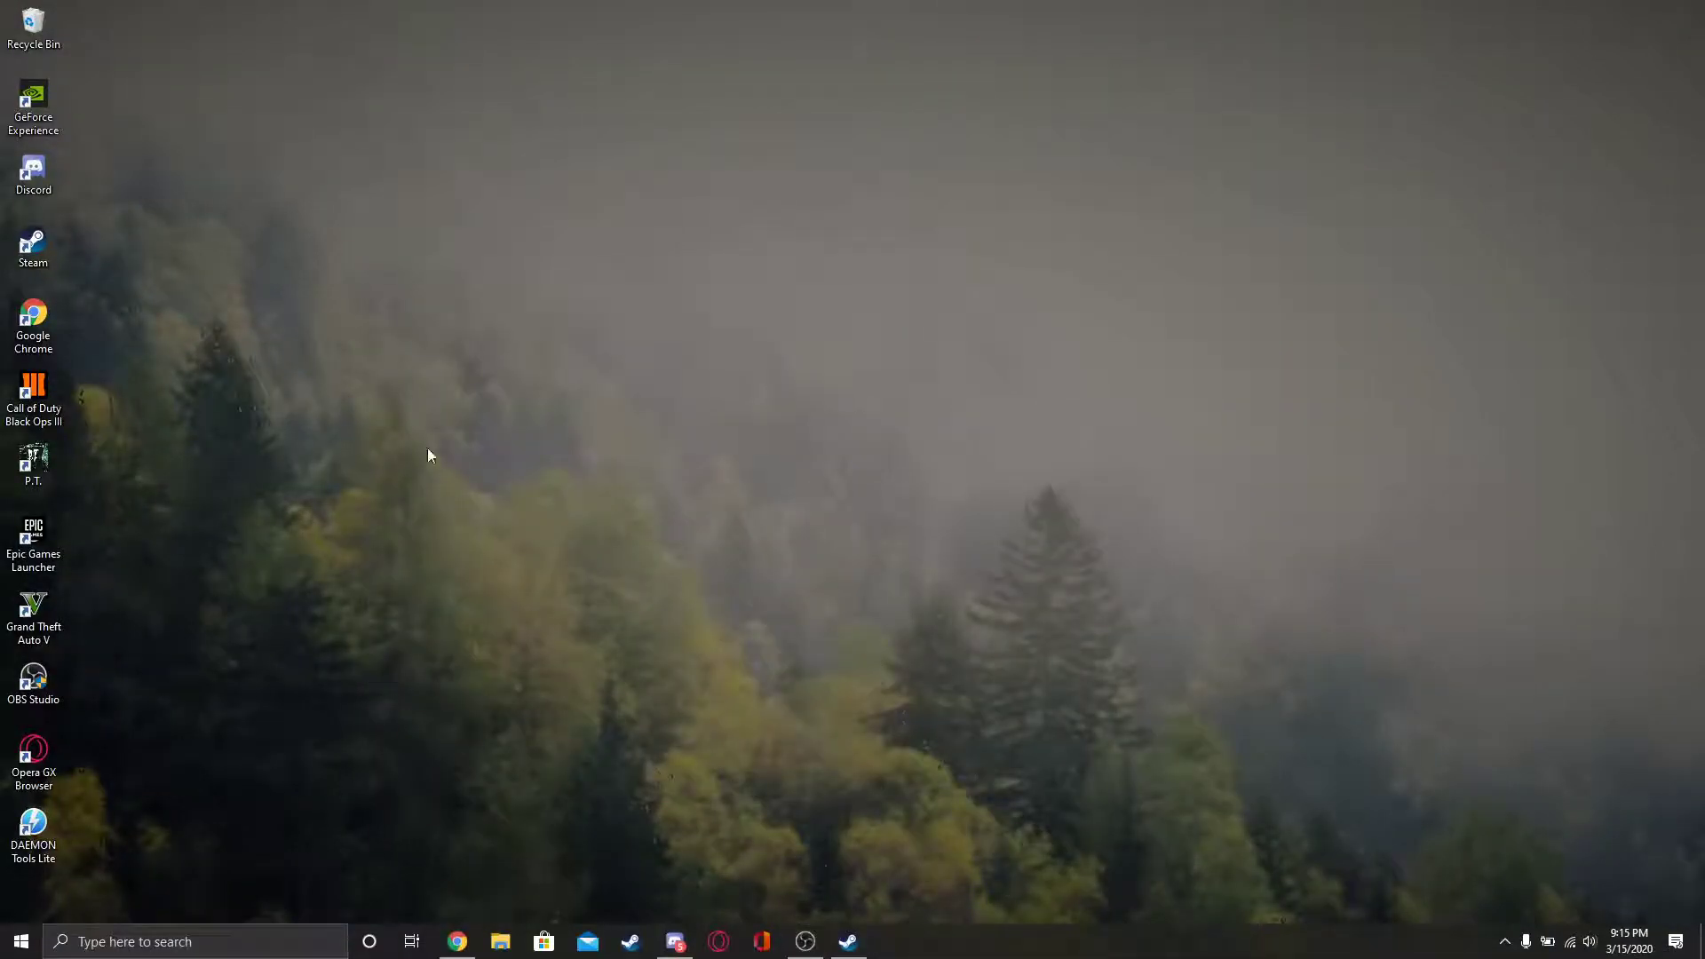
- Sweep several selection boxes across the empty desktop and over its icons
{"action": "left_click_drag", "start_coordinate": [357, 366], "coordinate": [1247, 768]}
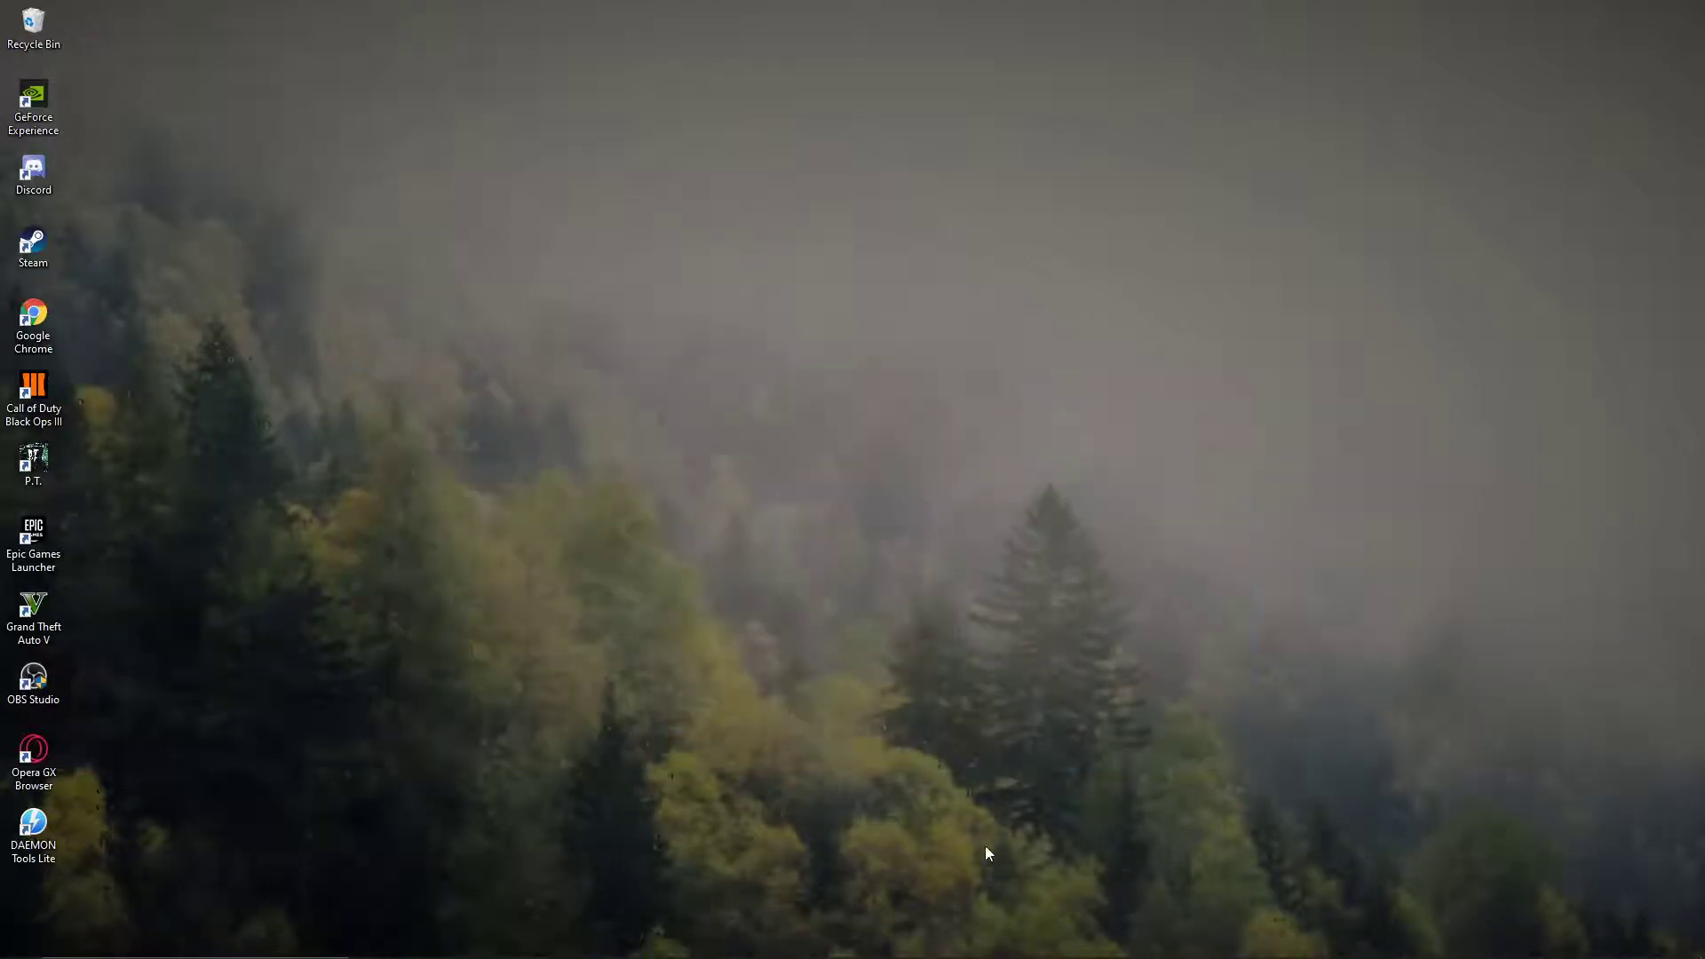
{"action": "left_click_drag", "start_coordinate": [409, 439], "coordinate": [747, 716]}
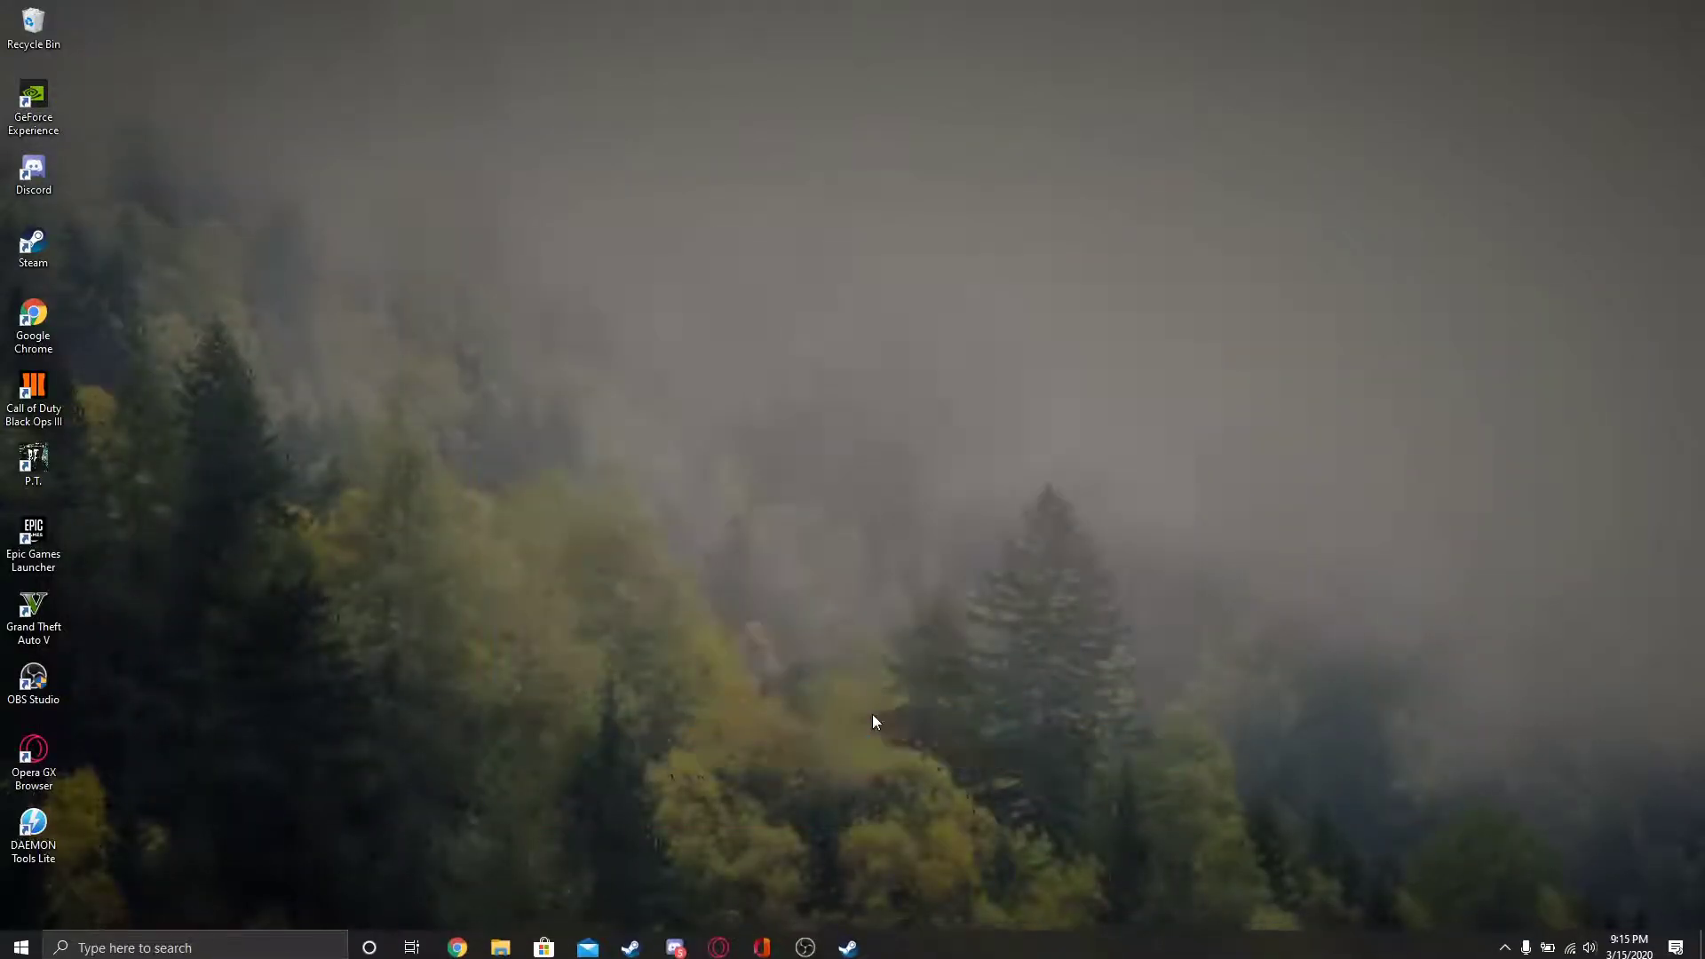
{"action": "mouse_move", "coordinate": [1093, 743]}
{"action": "left_mouse_down"}
{"action": "mouse_move", "coordinate": [444, 301]}
{"action": "mouse_move", "coordinate": [555, 343]}
{"action": "left_mouse_up"}
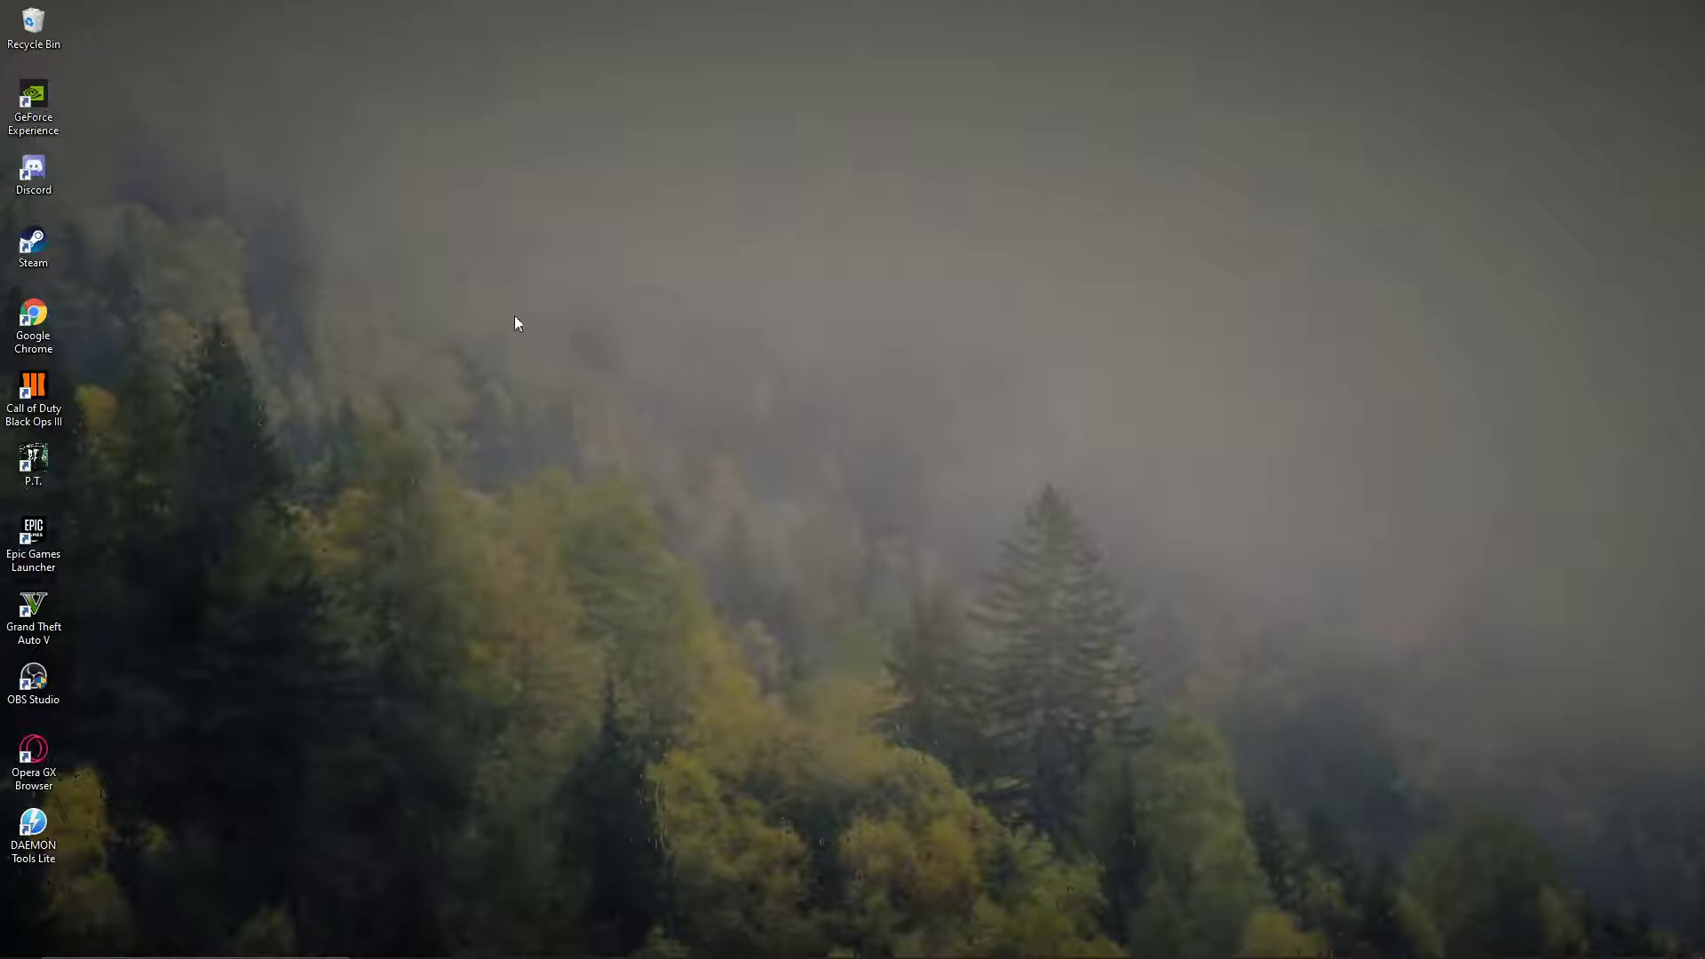
{"action": "mouse_move", "coordinate": [488, 300]}
{"action": "left_mouse_down"}
{"action": "mouse_move", "coordinate": [878, 480]}
{"action": "mouse_move", "coordinate": [1193, 669]}
{"action": "mouse_move", "coordinate": [1233, 655]}
{"action": "mouse_move", "coordinate": [1195, 720]}
{"action": "mouse_move", "coordinate": [1221, 701]}
{"action": "mouse_move", "coordinate": [1232, 733]}
{"action": "mouse_move", "coordinate": [1208, 719]}
{"action": "mouse_move", "coordinate": [1204, 750]}
{"action": "mouse_move", "coordinate": [1188, 728]}
{"action": "left_mouse_up"}
{"action": "mouse_move", "coordinate": [175, 904]}
{"action": "left_mouse_down"}
{"action": "mouse_move", "coordinate": [7, 8]}
{"action": "mouse_move", "coordinate": [239, 51]}
{"action": "mouse_move", "coordinate": [49, 30]}
{"action": "mouse_move", "coordinate": [219, 185]}
{"action": "mouse_move", "coordinate": [994, 631]}
{"action": "mouse_move", "coordinate": [1162, 755]}
{"action": "left_mouse_up"}
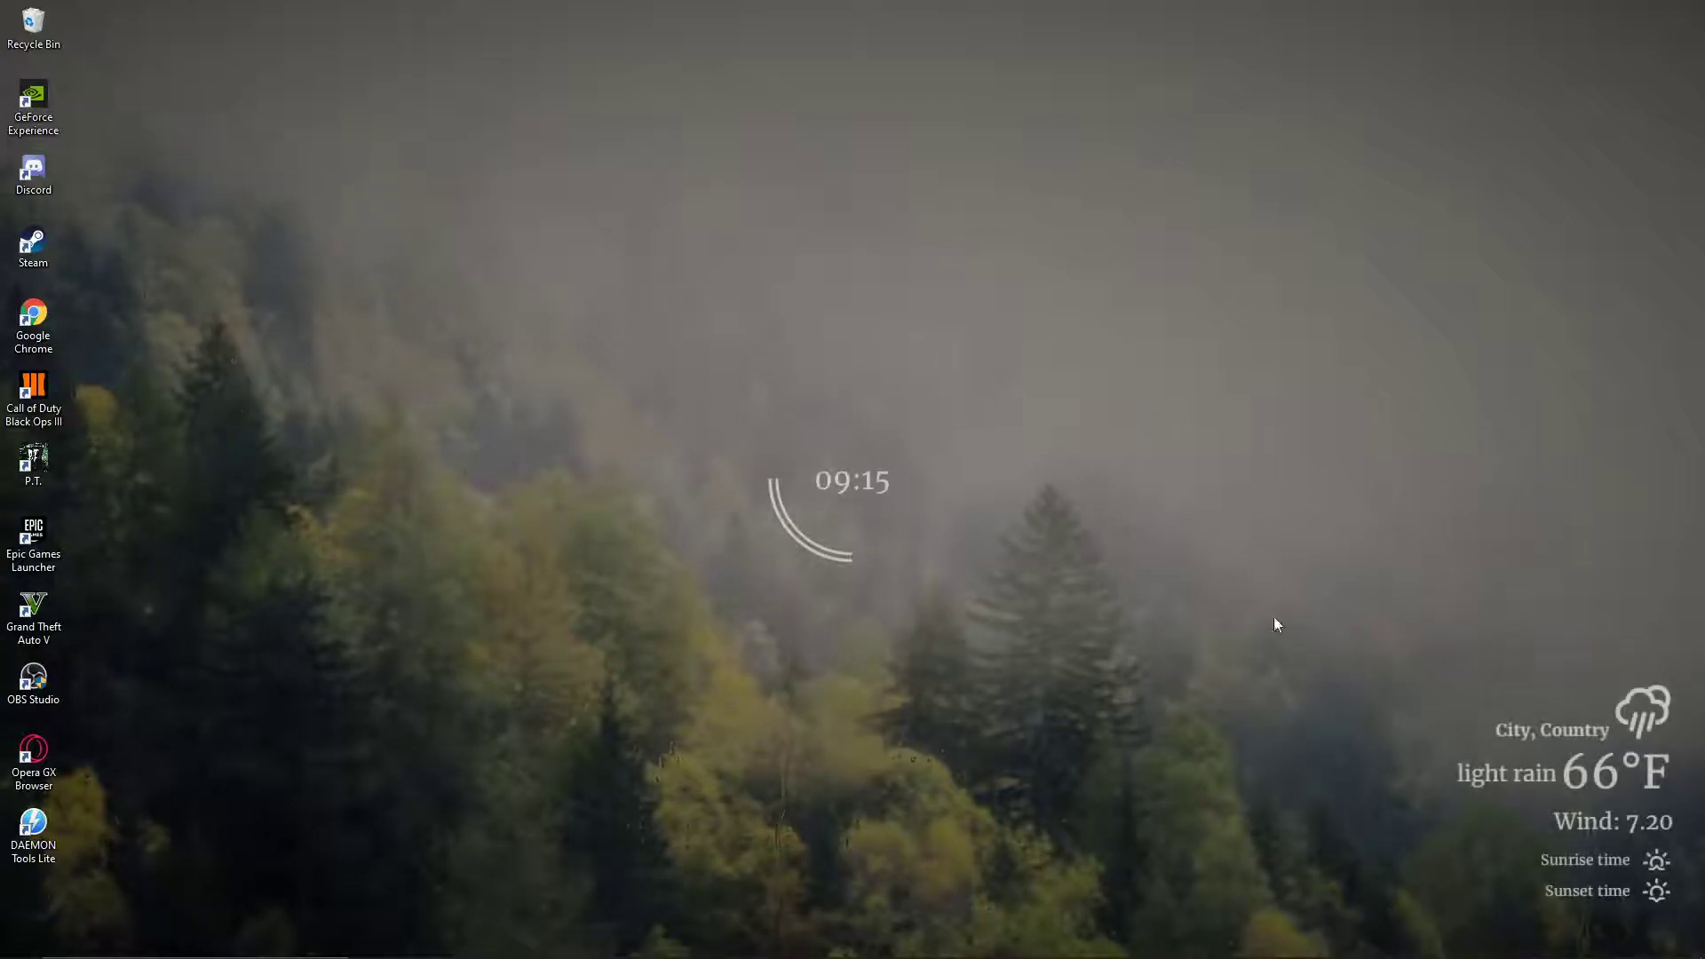
{"action": "left_click_drag", "start_coordinate": [125, 932], "coordinate": [375, 209]}
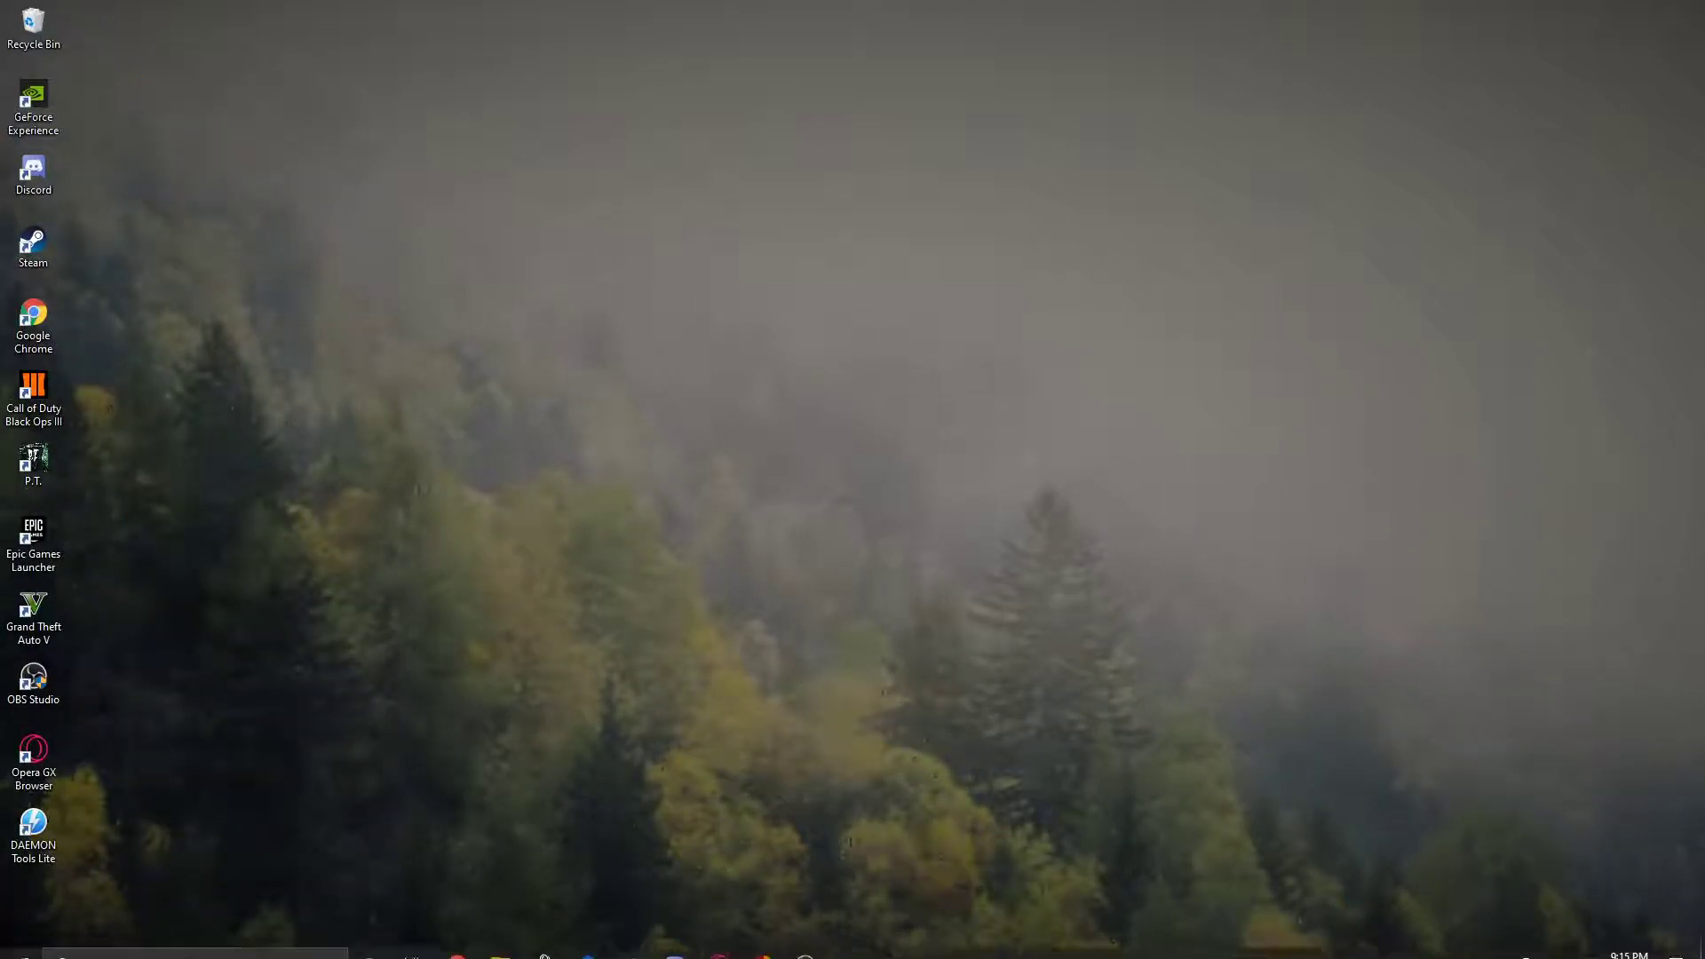
{"action": "left_click", "coordinate": [848, 940]}
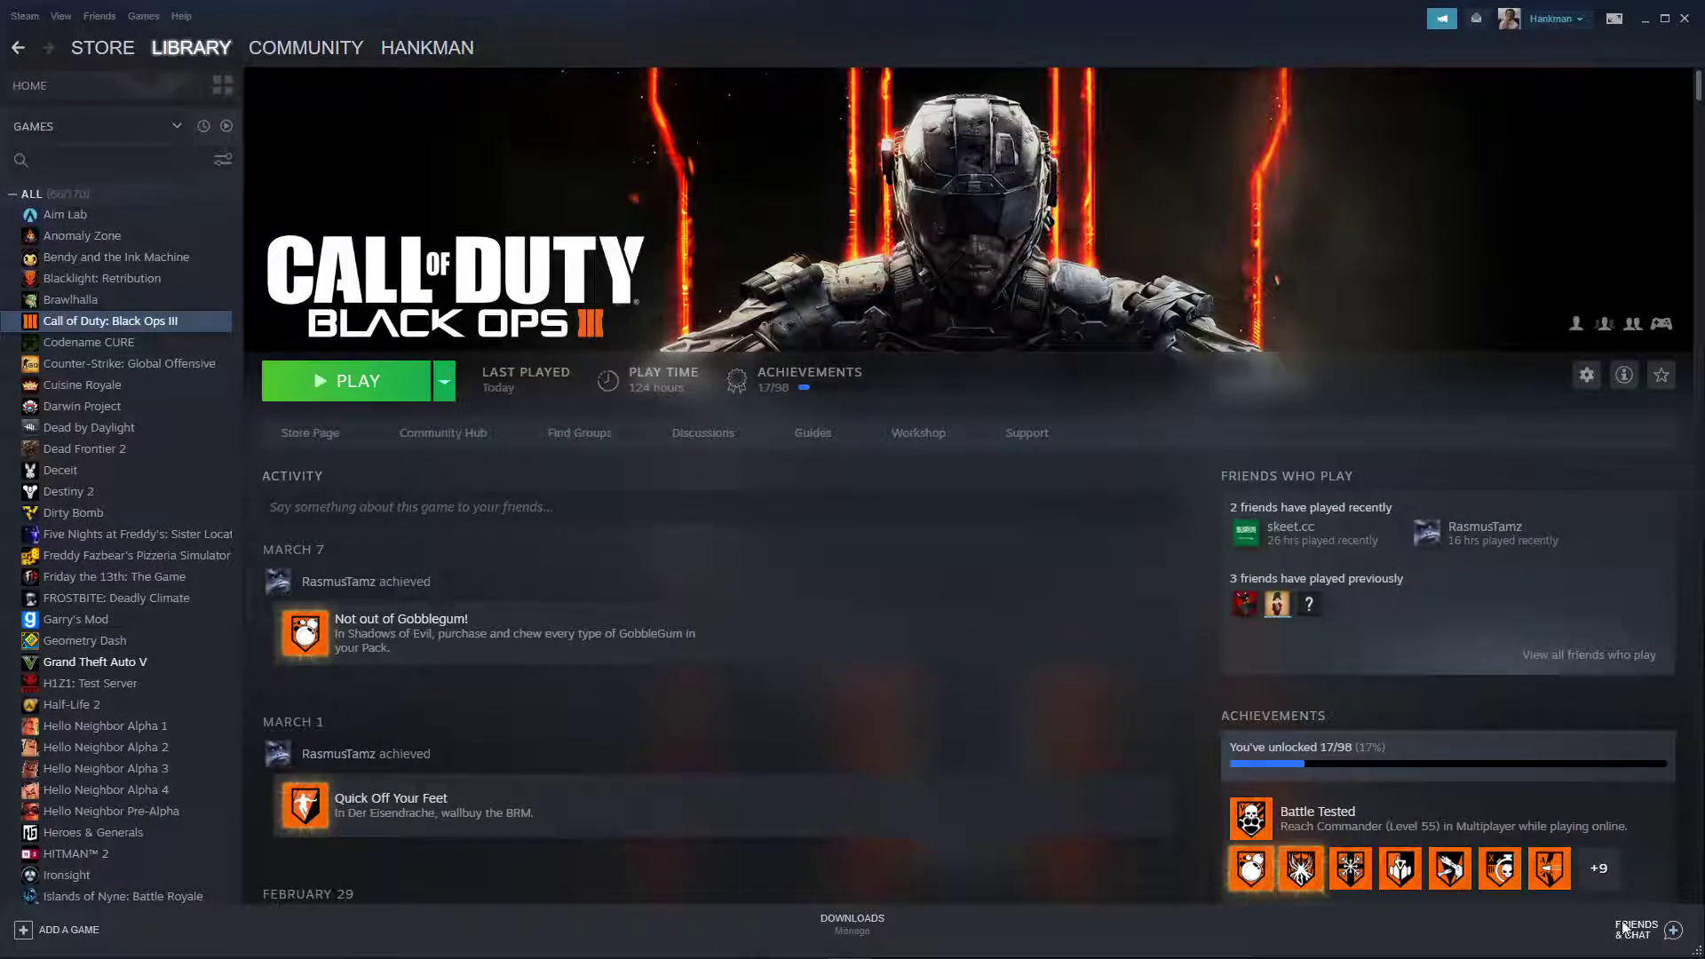
{"action": "left_click", "coordinate": [1677, 943]}
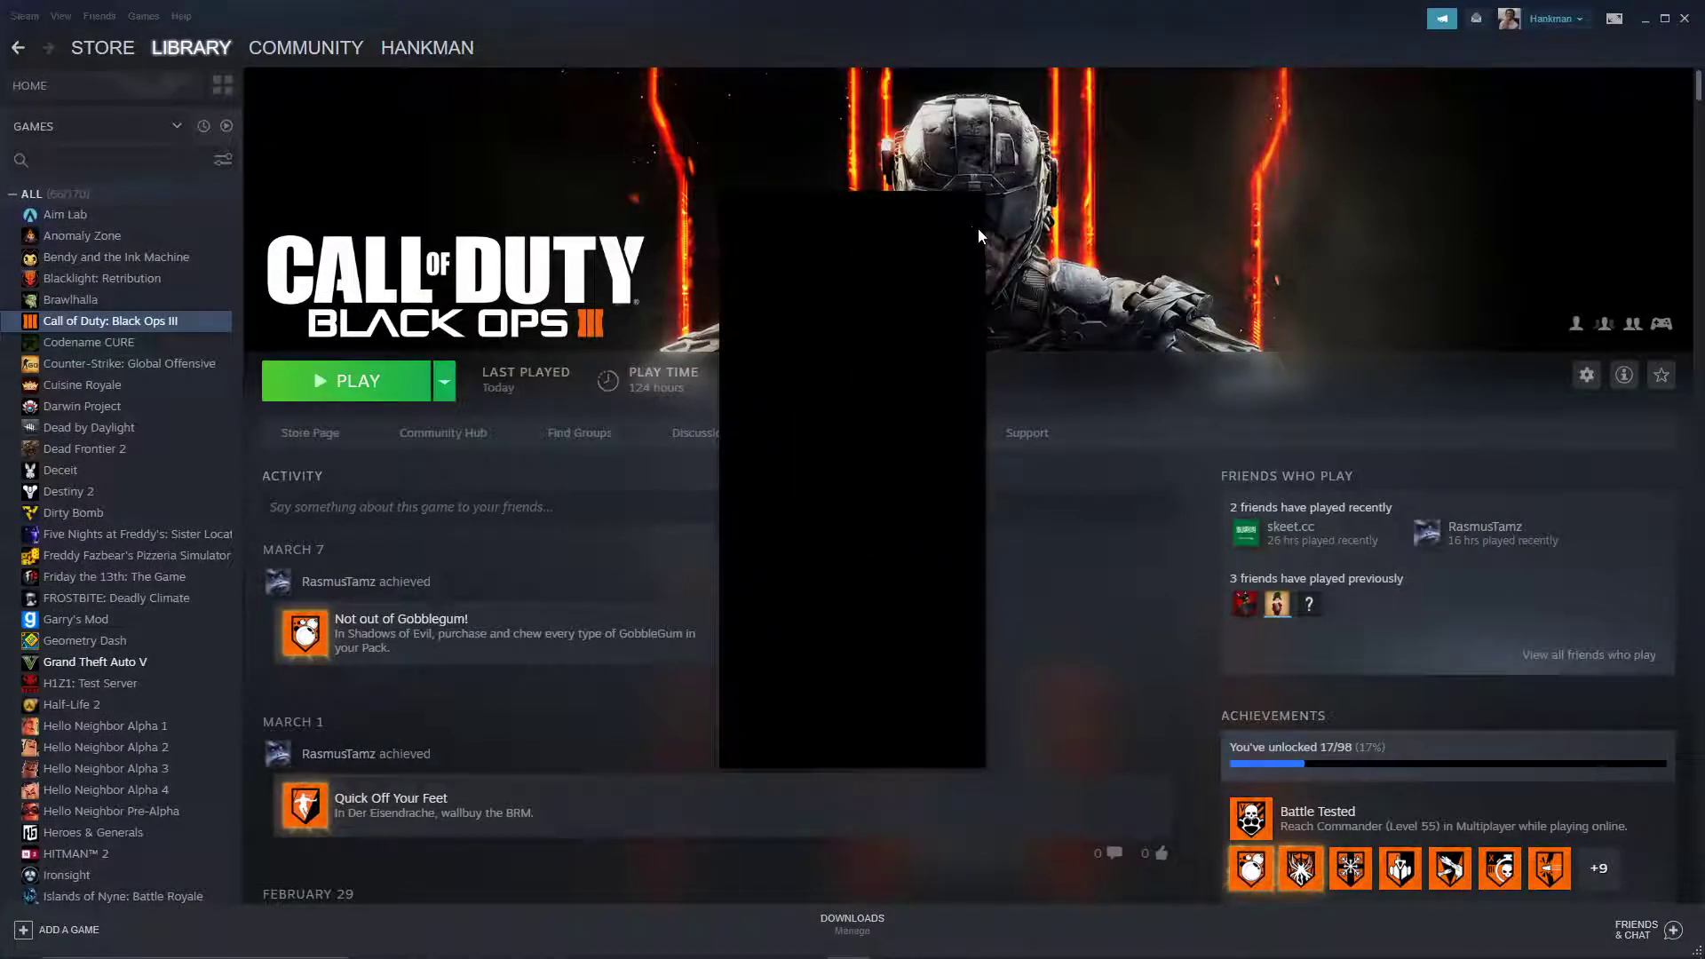
{"action": "left_click", "coordinate": [970, 204]}
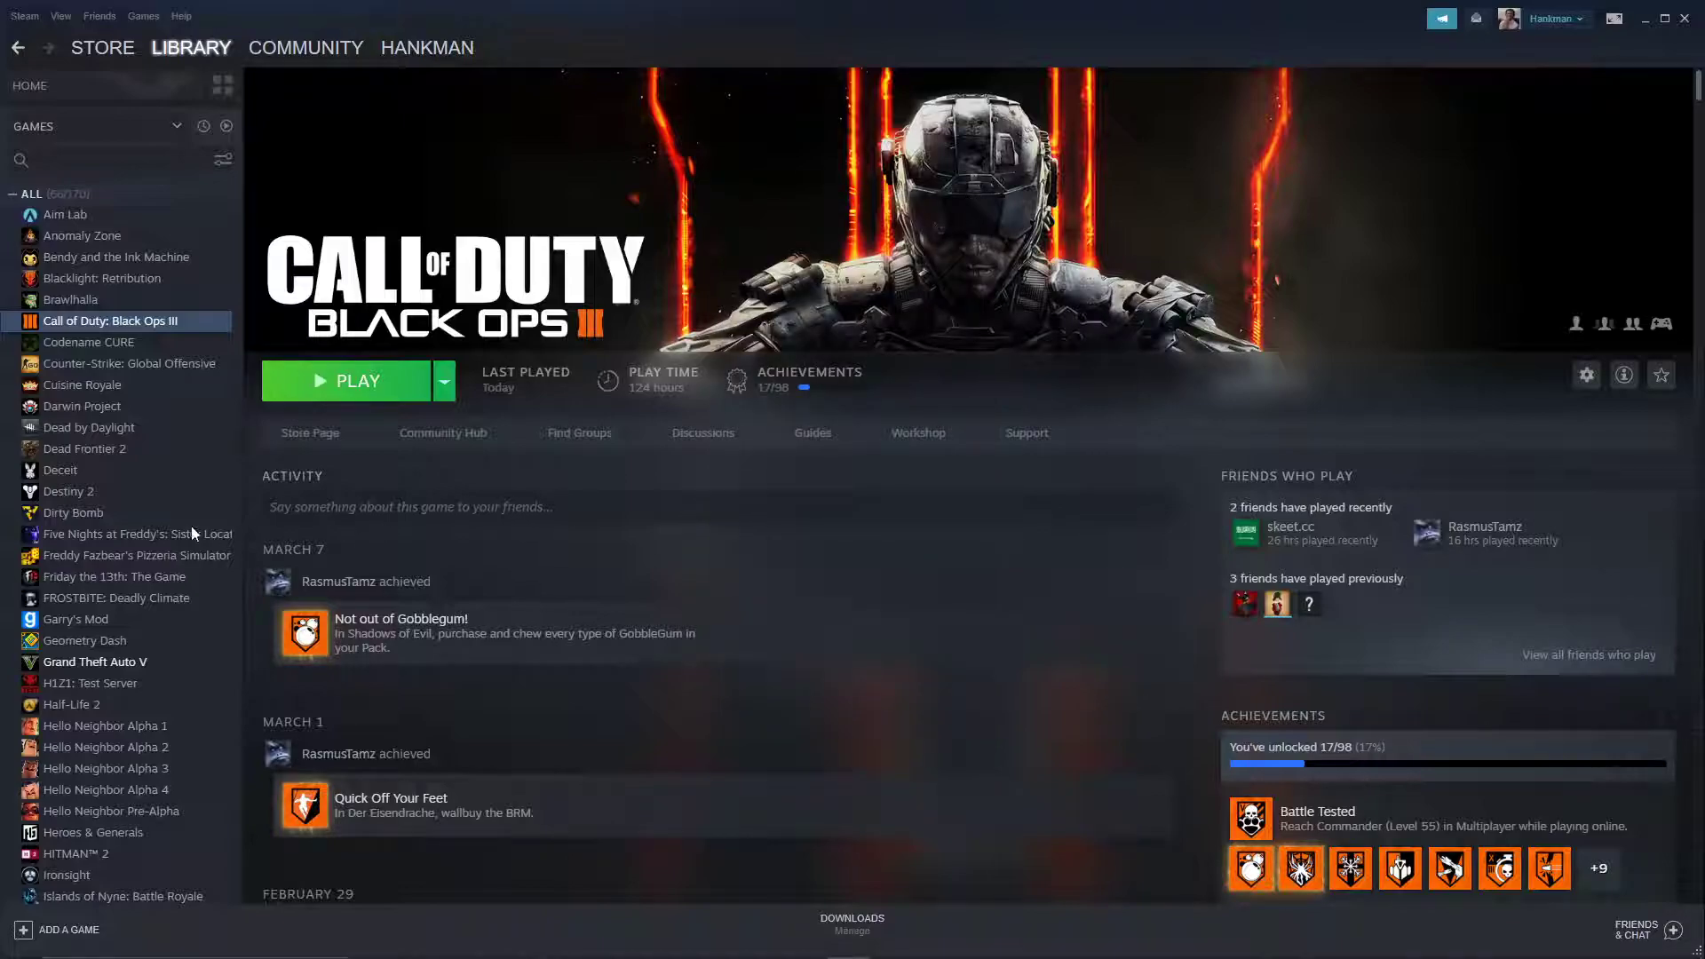
{"action": "scroll", "coordinate": [160, 560], "scroll_direction": "down", "scroll_amount": 5}
{"action": "scroll", "coordinate": [142, 590], "scroll_direction": "down", "scroll_amount": 3}
{"action": "scroll", "coordinate": [134, 587], "scroll_direction": "up", "scroll_amount": 7}
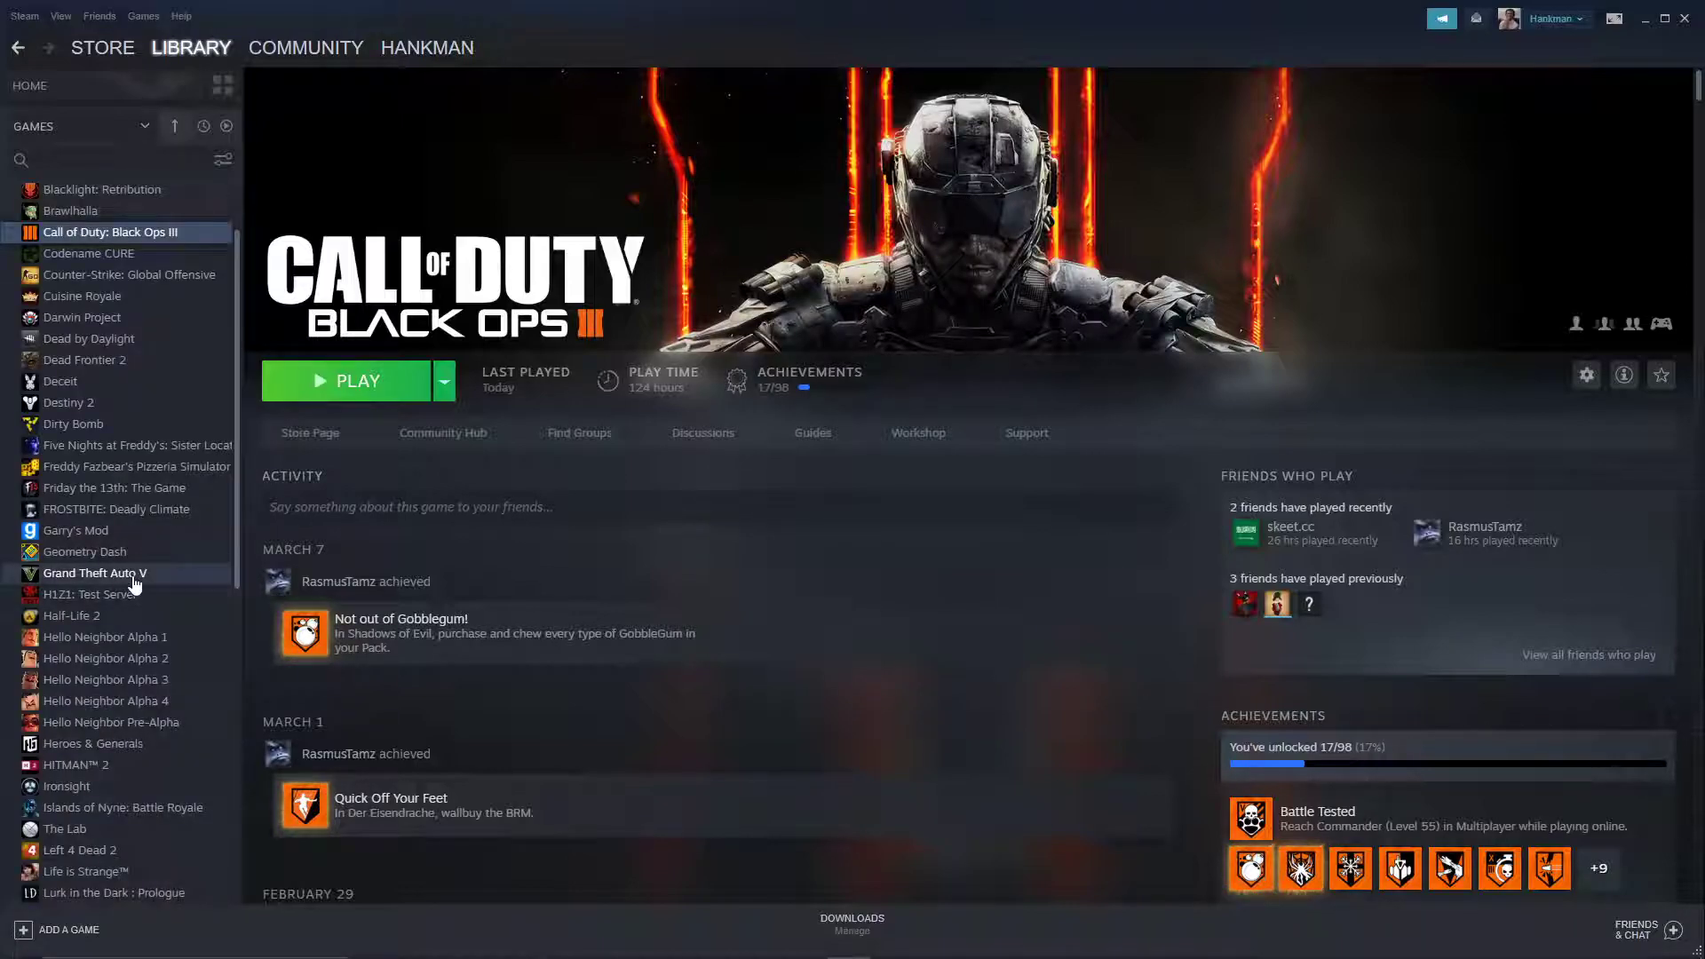
{"action": "scroll", "coordinate": [120, 620], "scroll_direction": "down", "scroll_amount": 2}
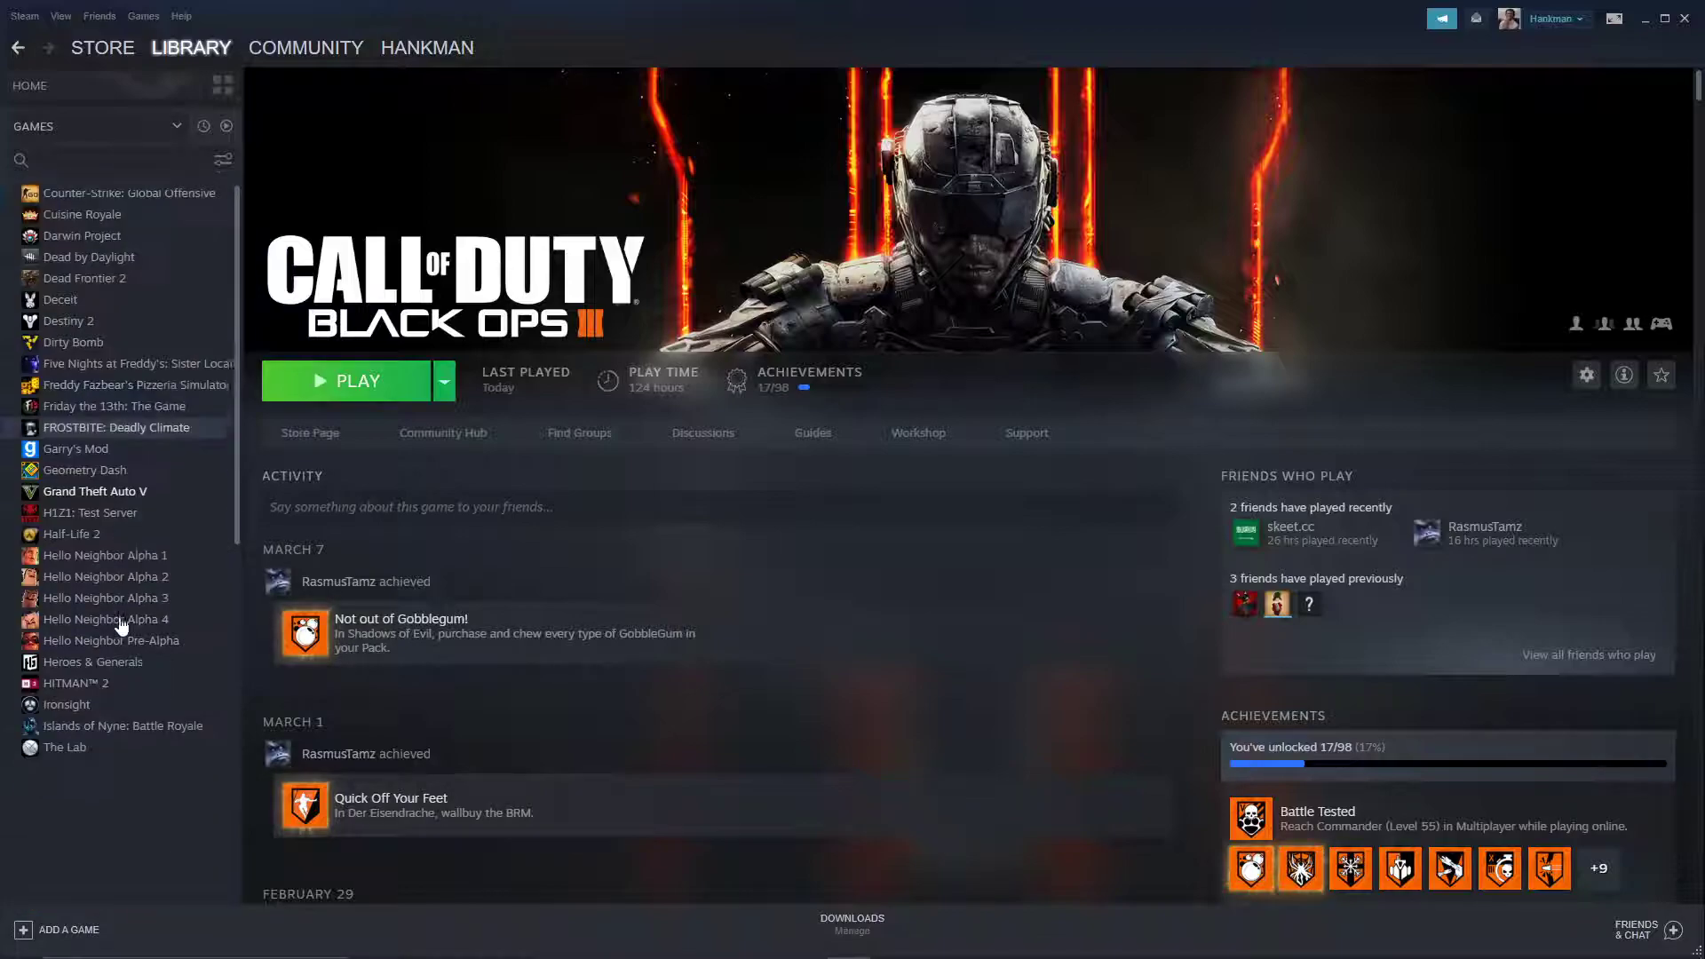
{"action": "scroll", "coordinate": [121, 613], "scroll_direction": "down", "scroll_amount": 5}
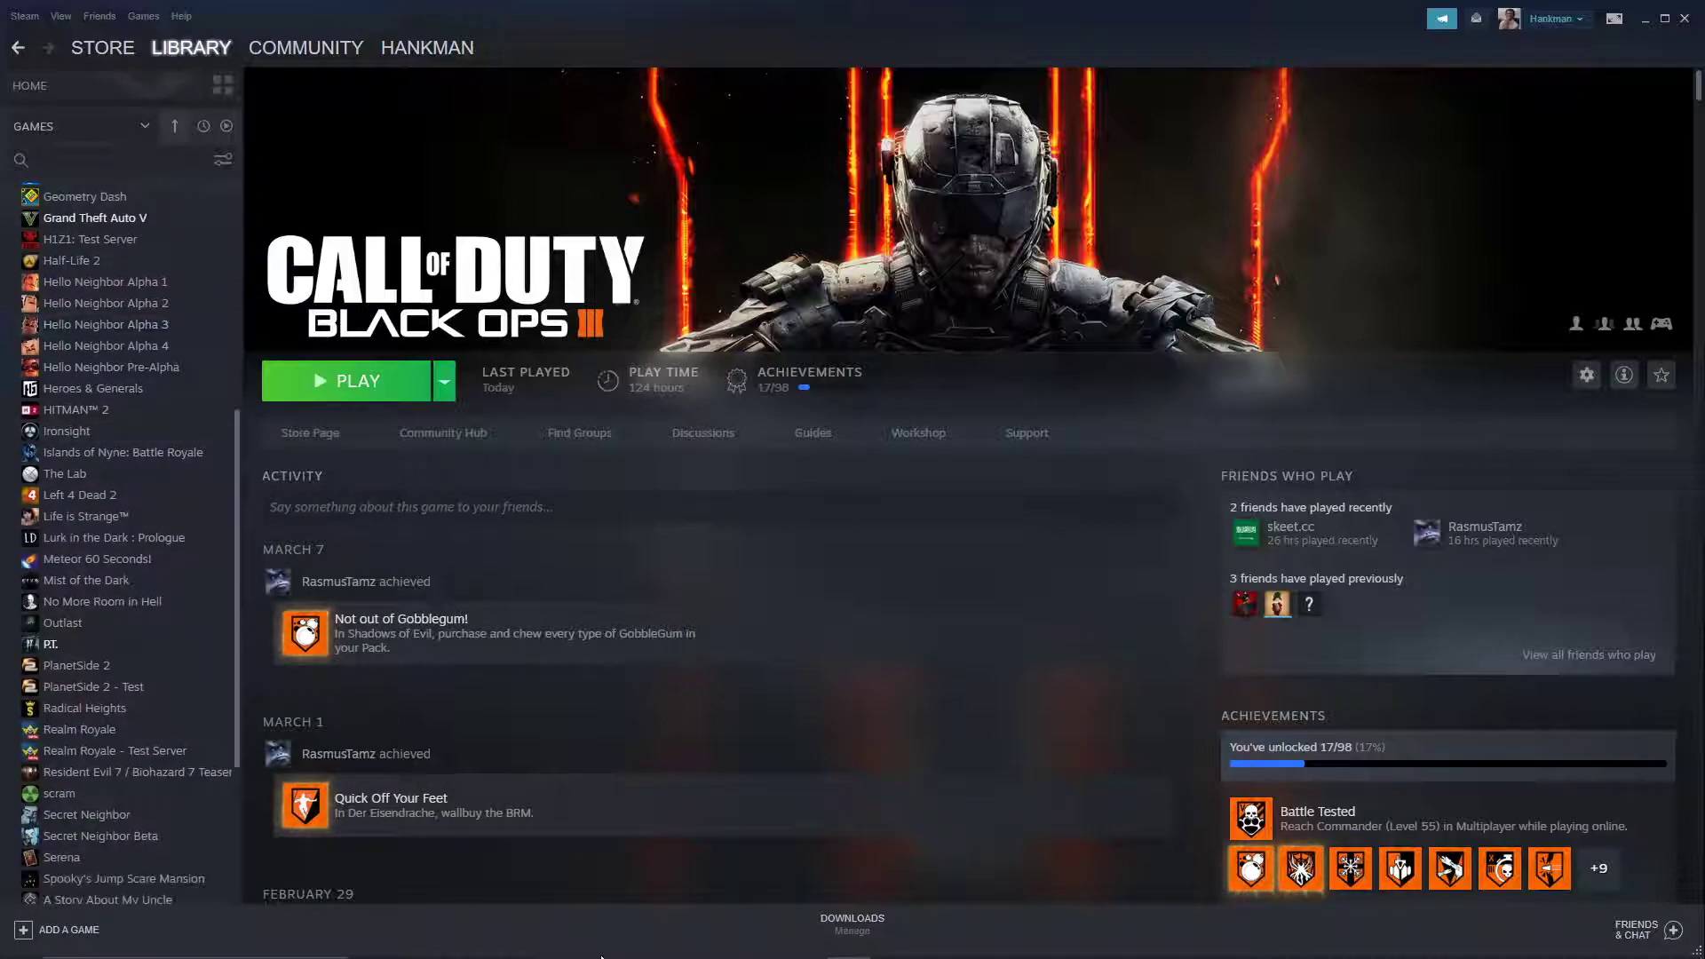
{"action": "left_click", "coordinate": [1647, 23]}
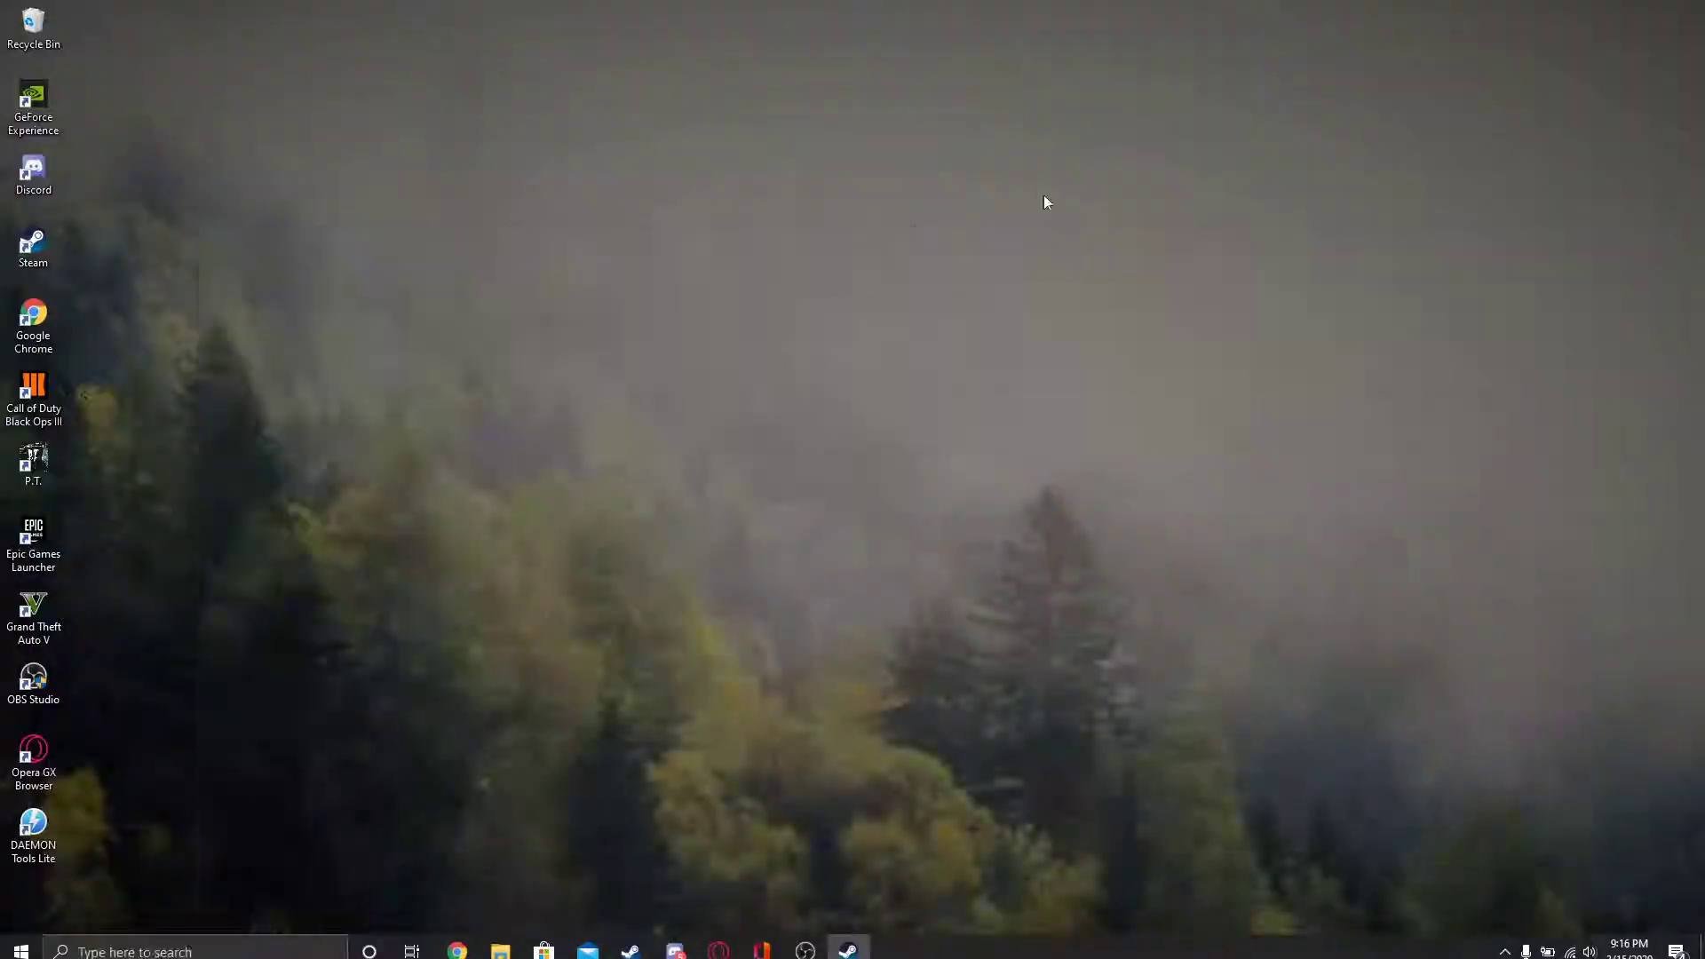
- Minimize the OBS Studio window, then draw a selection box across the empty desktop
{"action": "left_click", "coordinate": [806, 941]}
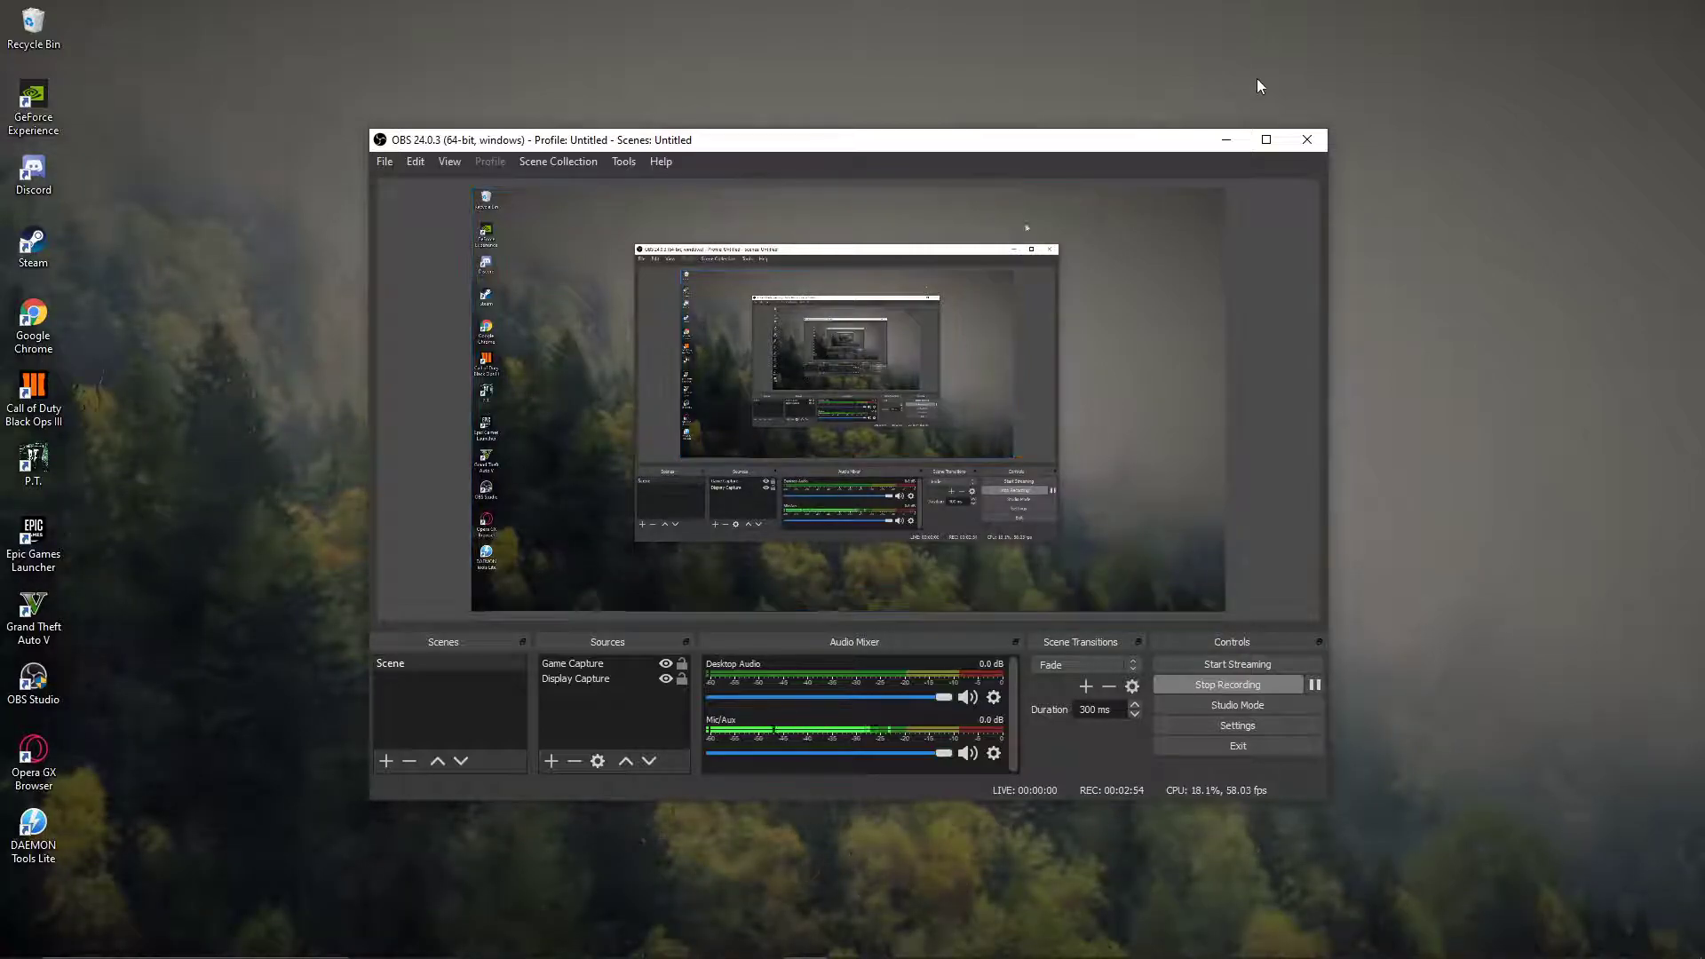
{"action": "left_click", "coordinate": [1225, 138]}
{"action": "left_click_drag", "start_coordinate": [426, 274], "coordinate": [954, 592]}
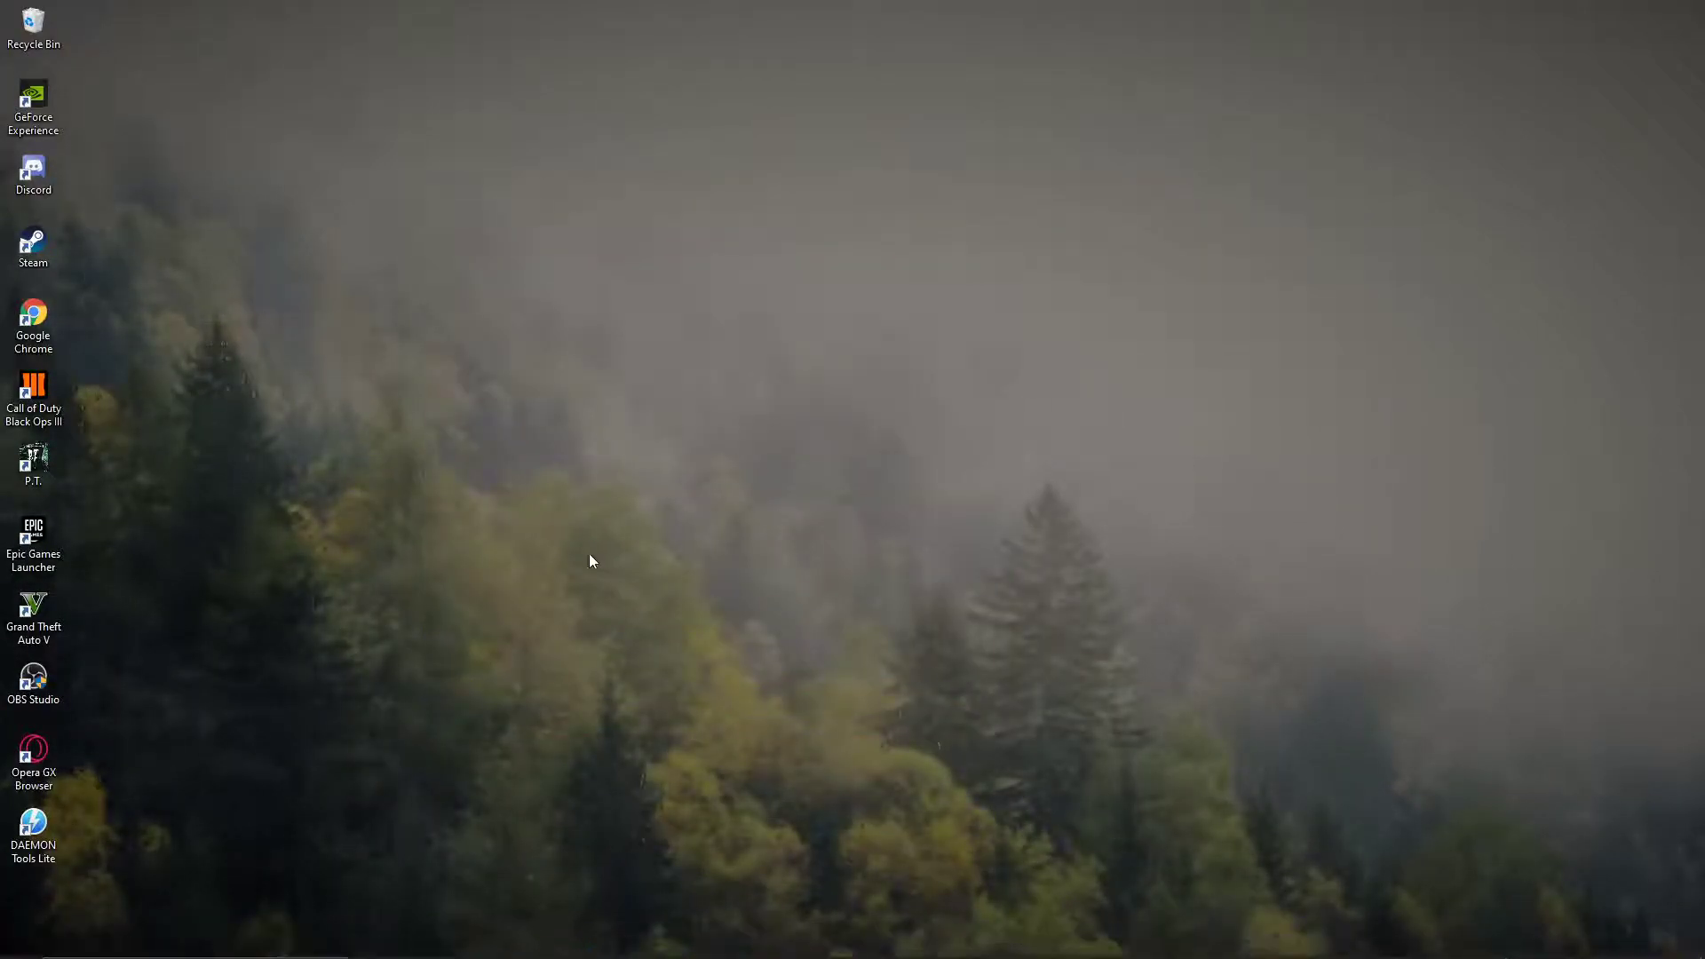
{"action": "left_click_drag", "start_coordinate": [389, 266], "coordinate": [1240, 735]}
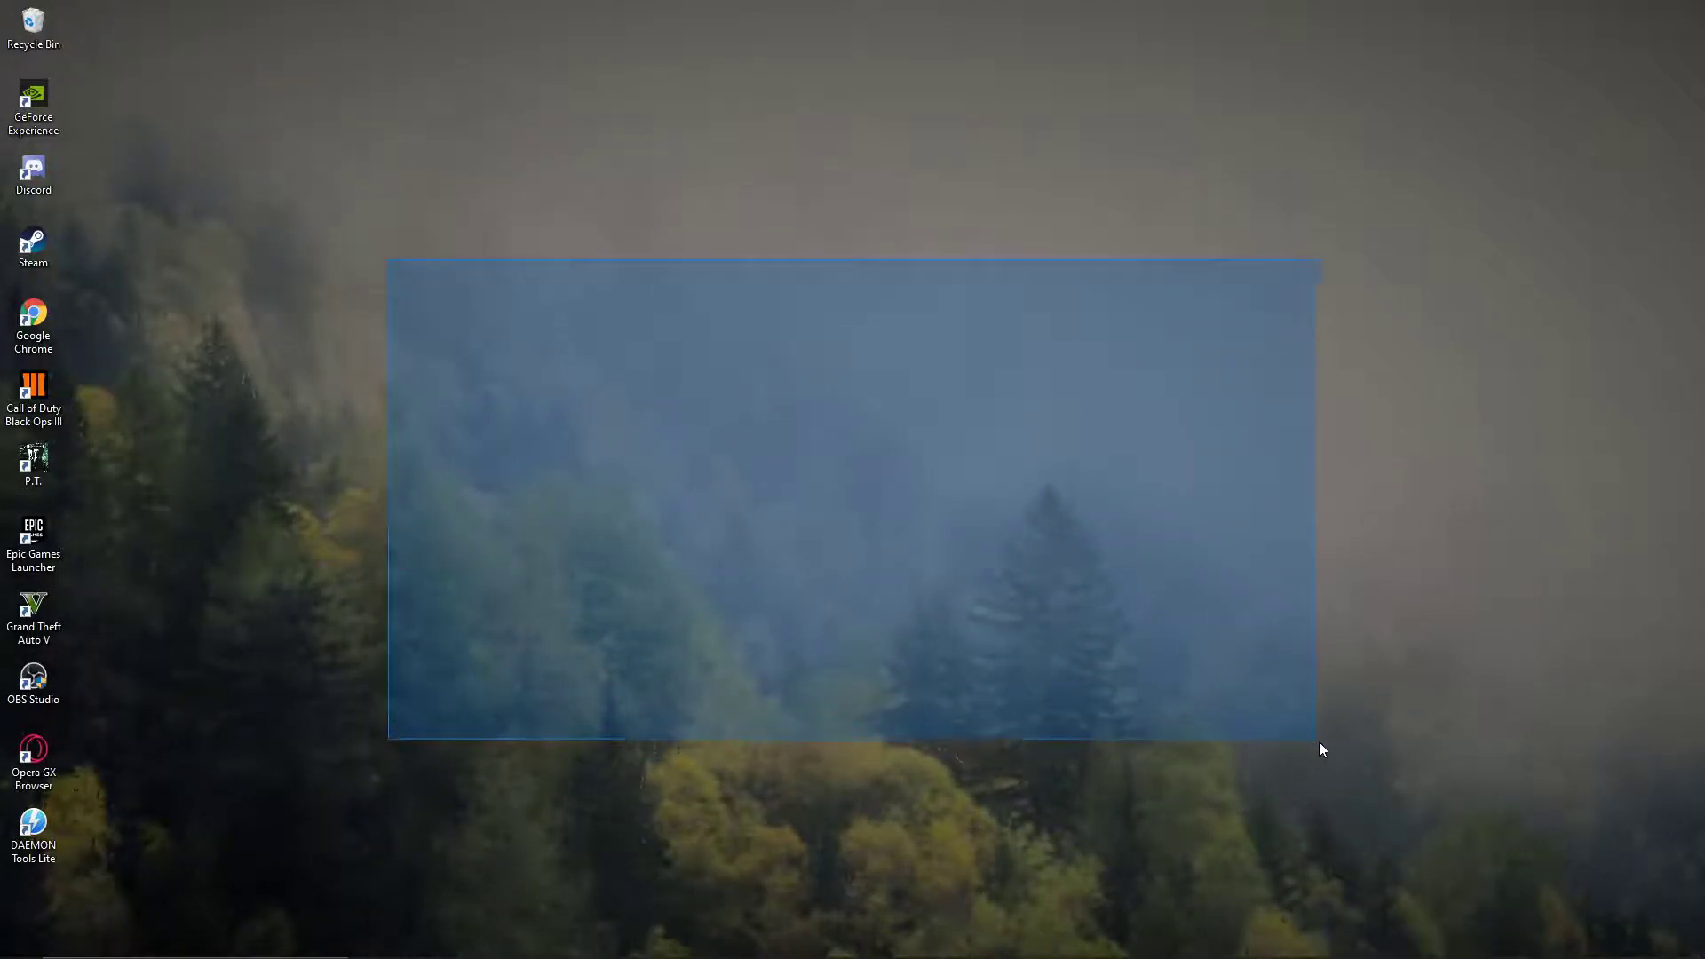
{"action": "left_click_drag", "start_coordinate": [1240, 731], "coordinate": [1334, 753]}
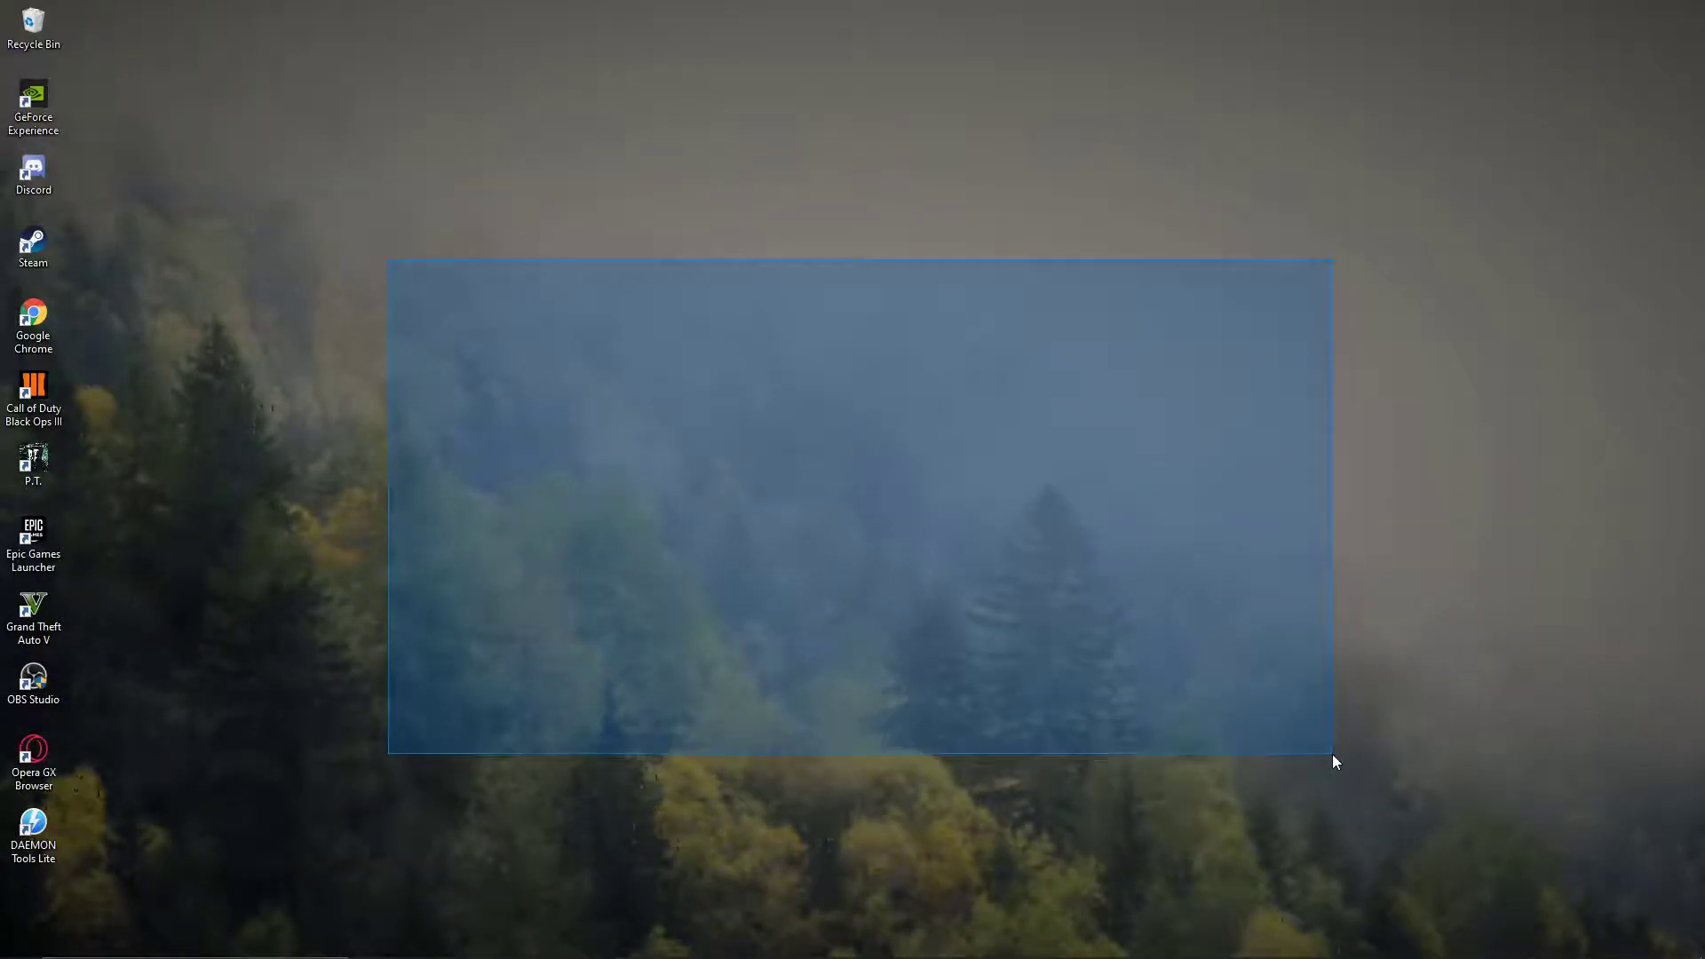
{"action": "left_click_drag", "start_coordinate": [1333, 751], "coordinate": [1332, 755]}
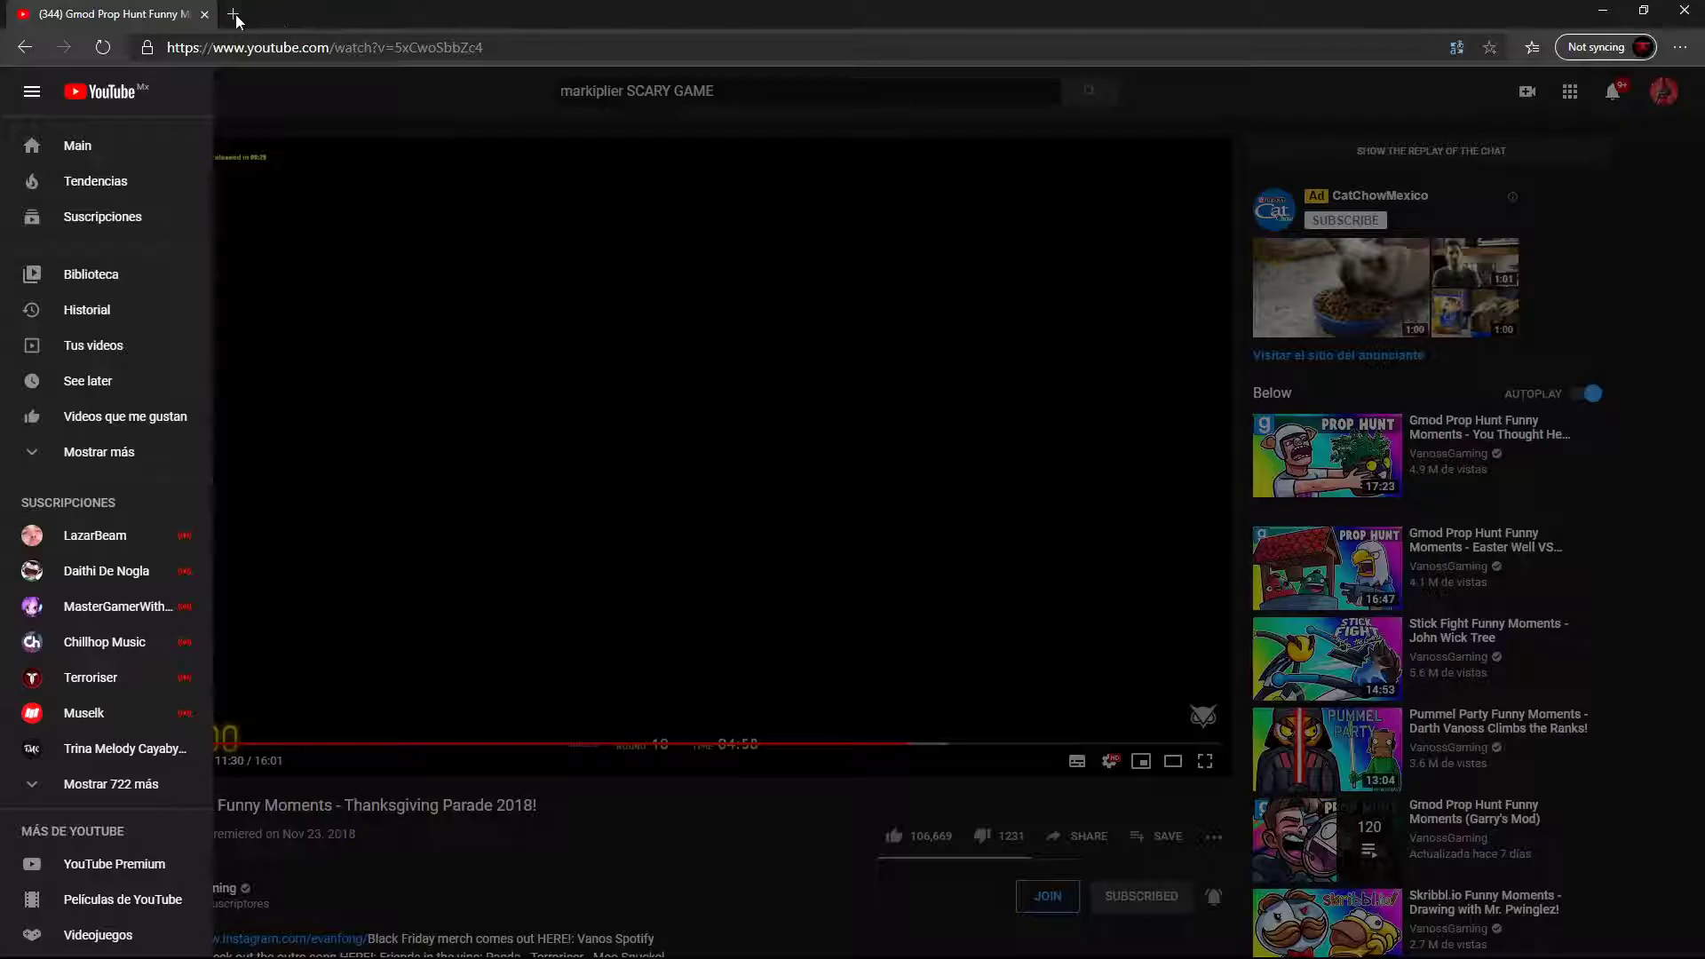
- Run a Bing search for 'coronavirus symptoms' in a new Edge tab, glance at YouTube, and return
{"action": "left_click", "coordinate": [233, 15]}
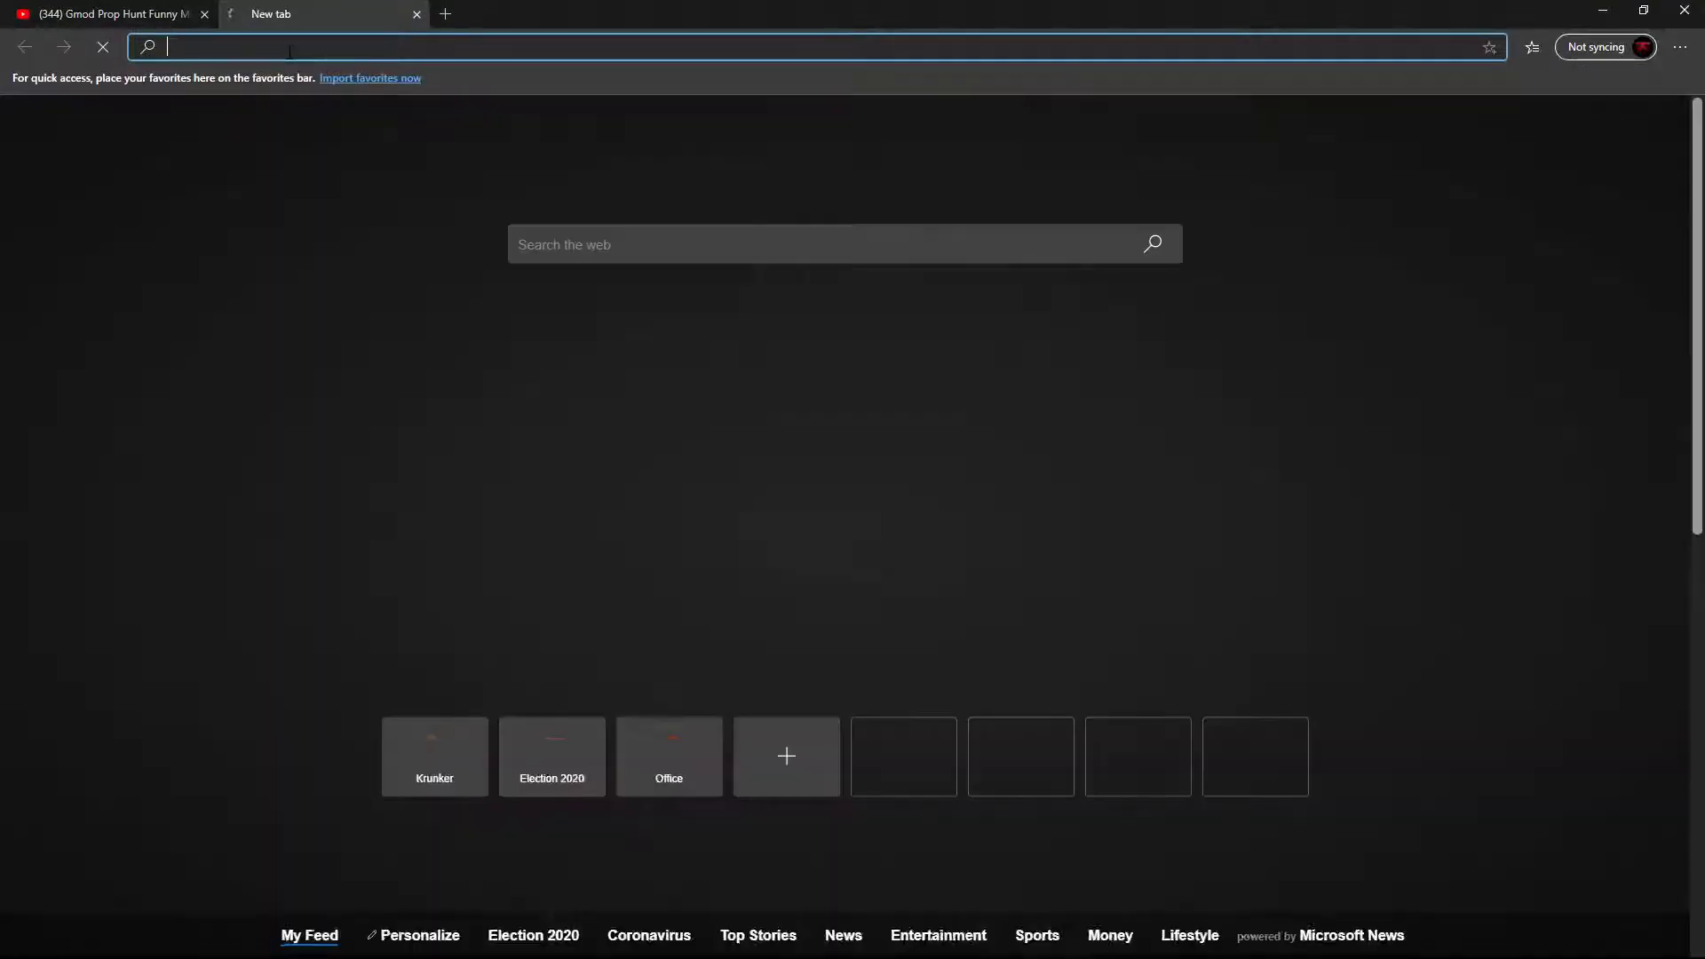
{"action": "type", "text": "coronavirus"}
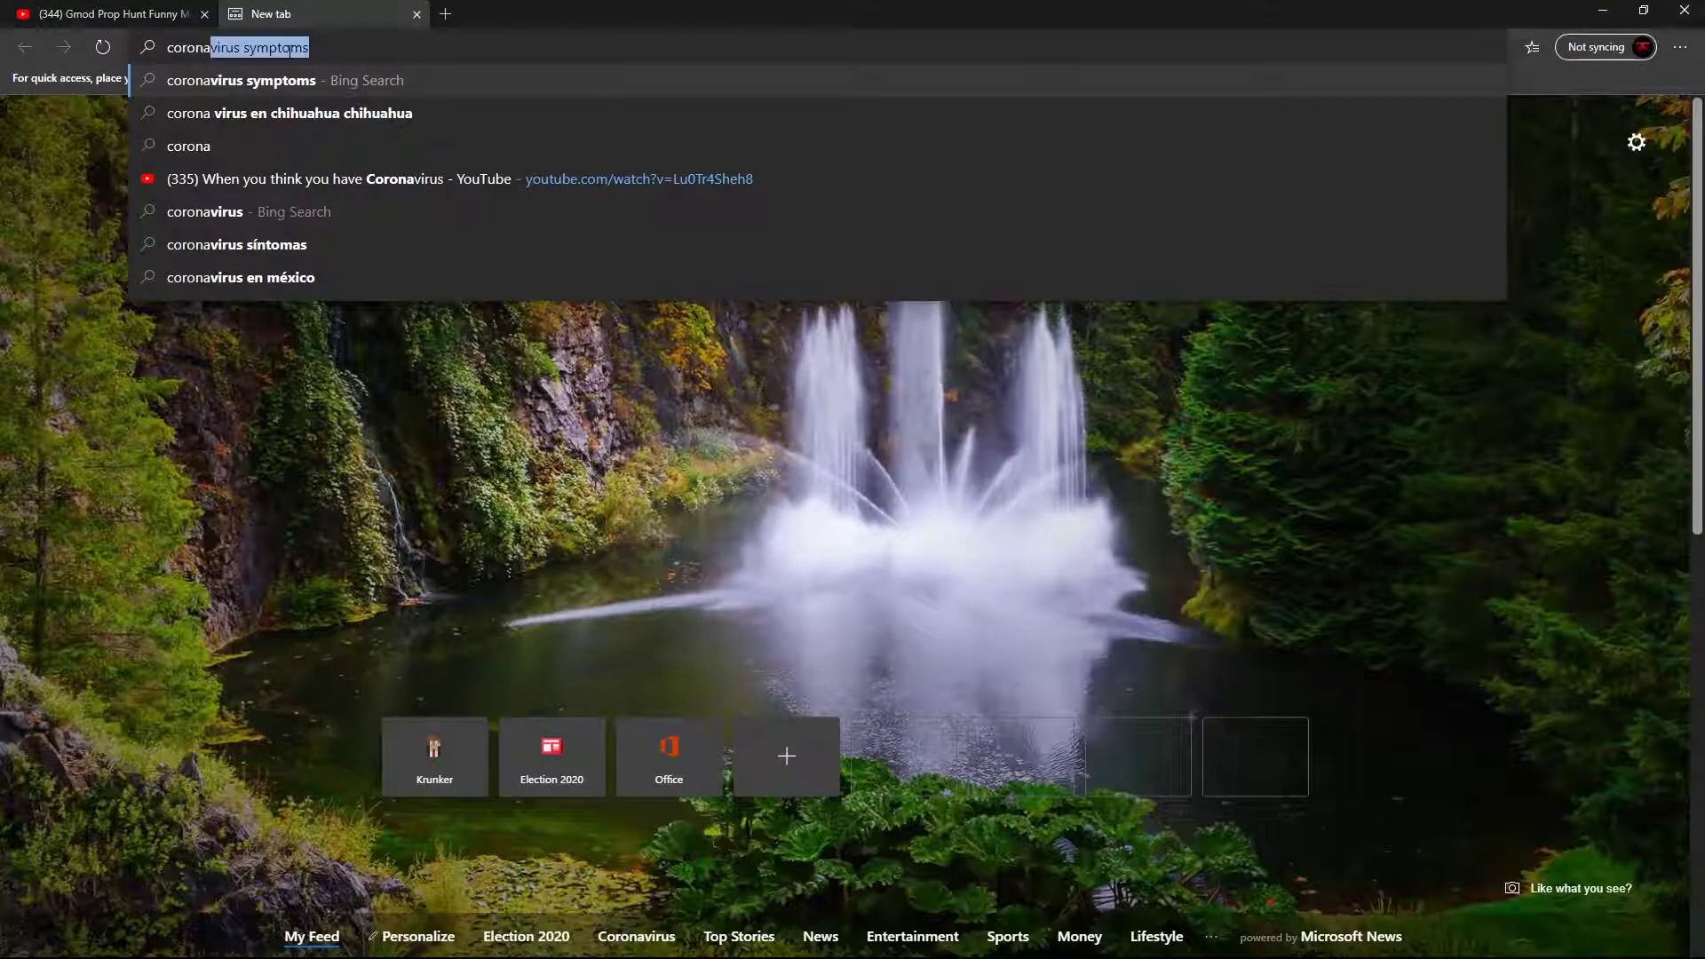
{"action": "key", "text": "Delete"}
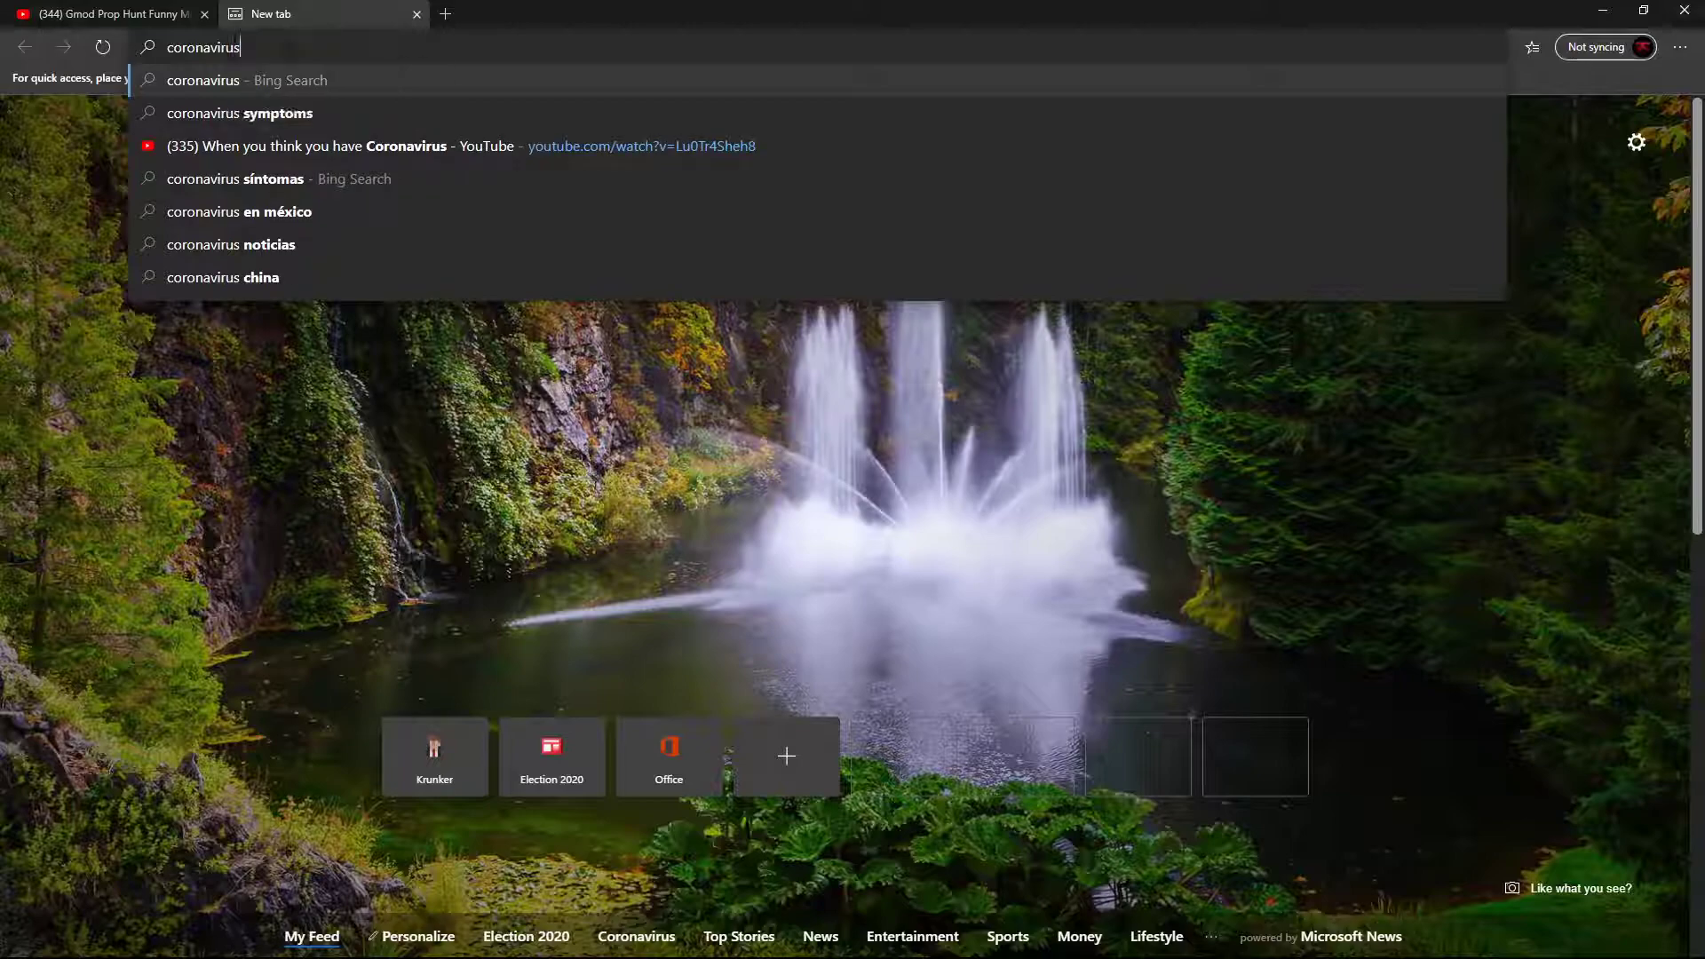
{"action": "key", "text": "Return"}
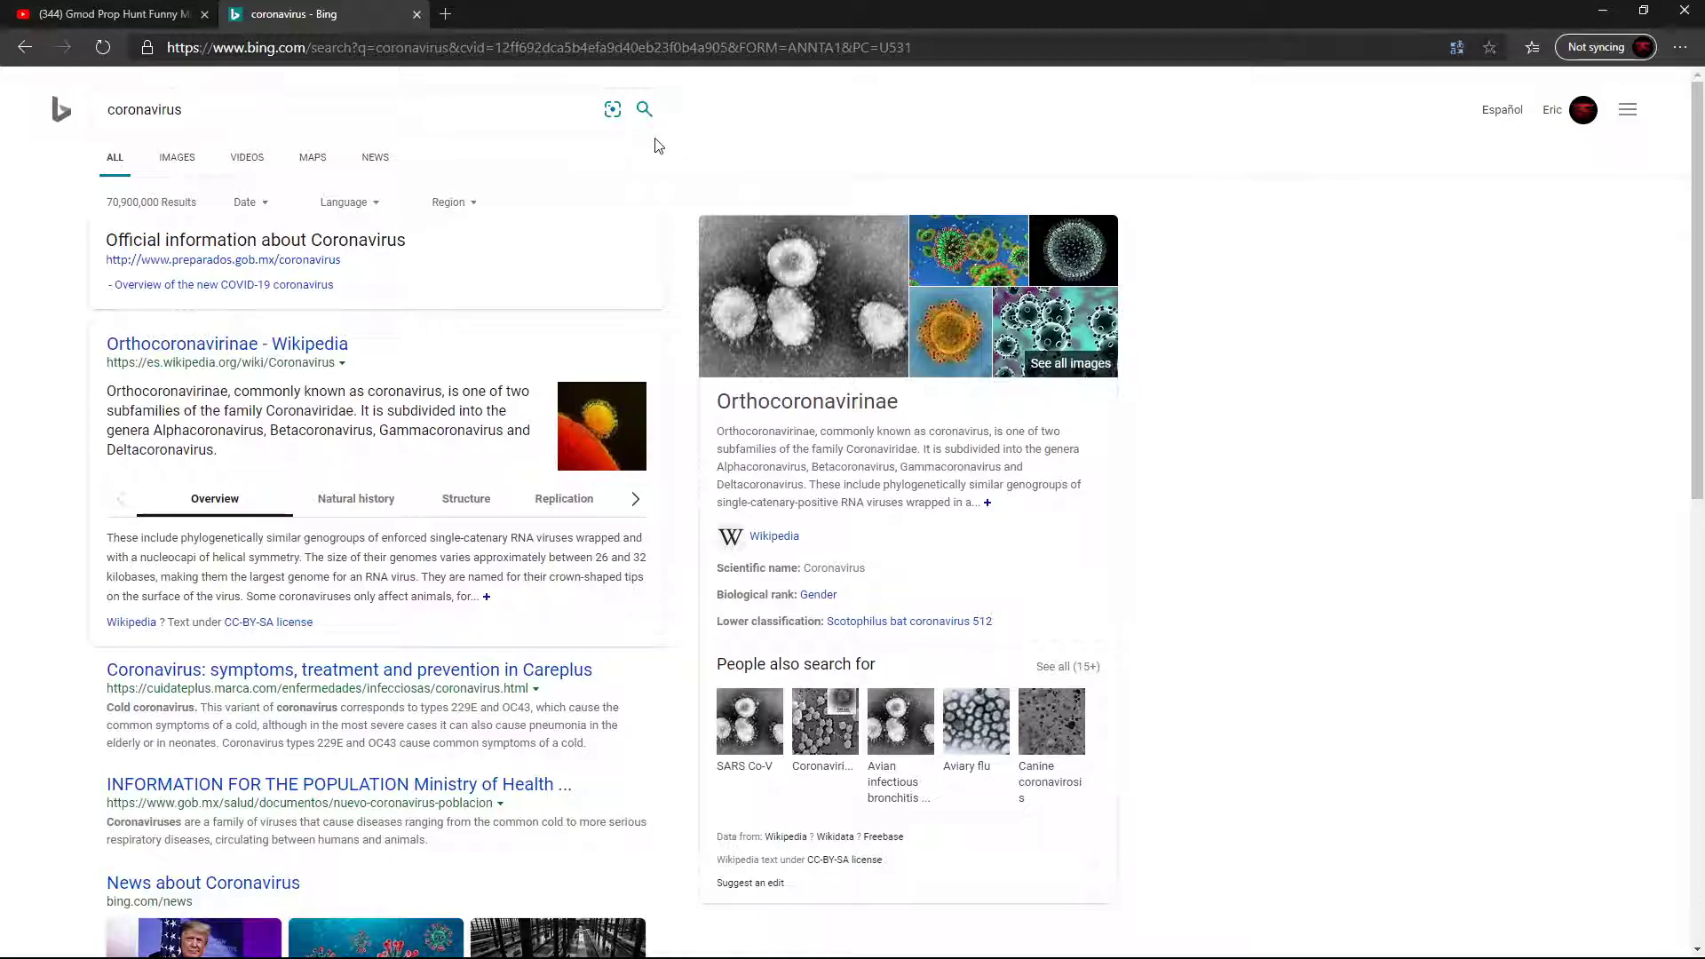
{"action": "left_click", "coordinate": [133, 14]}
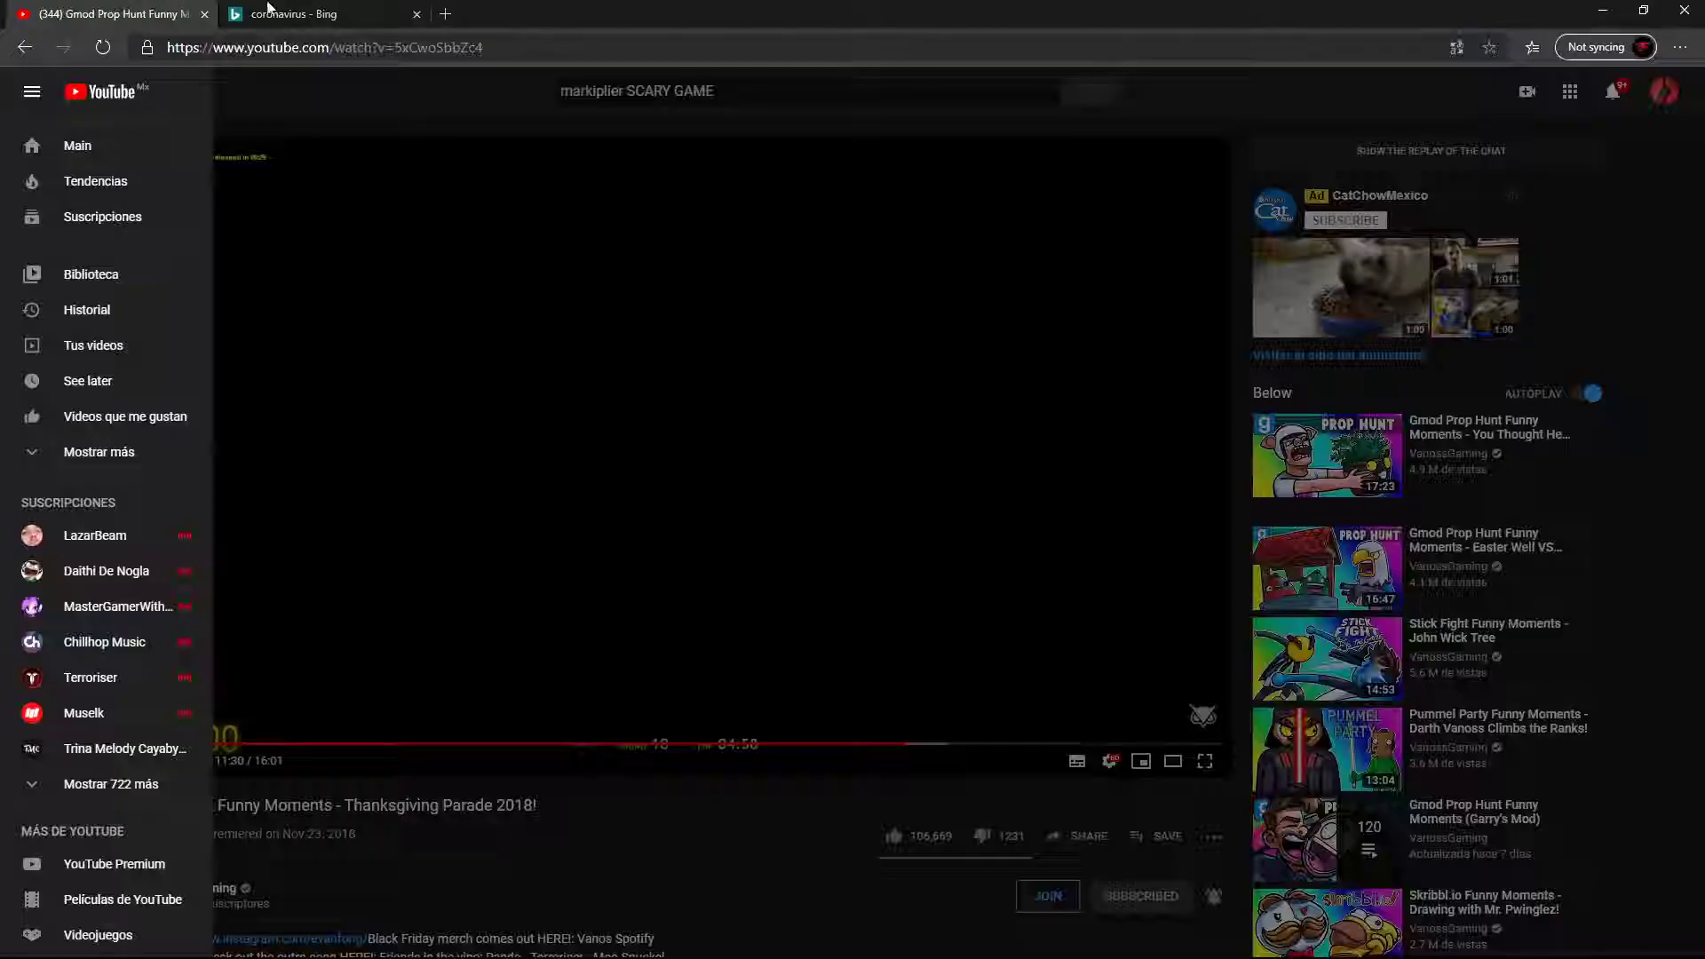
{"action": "left_click", "coordinate": [299, 14]}
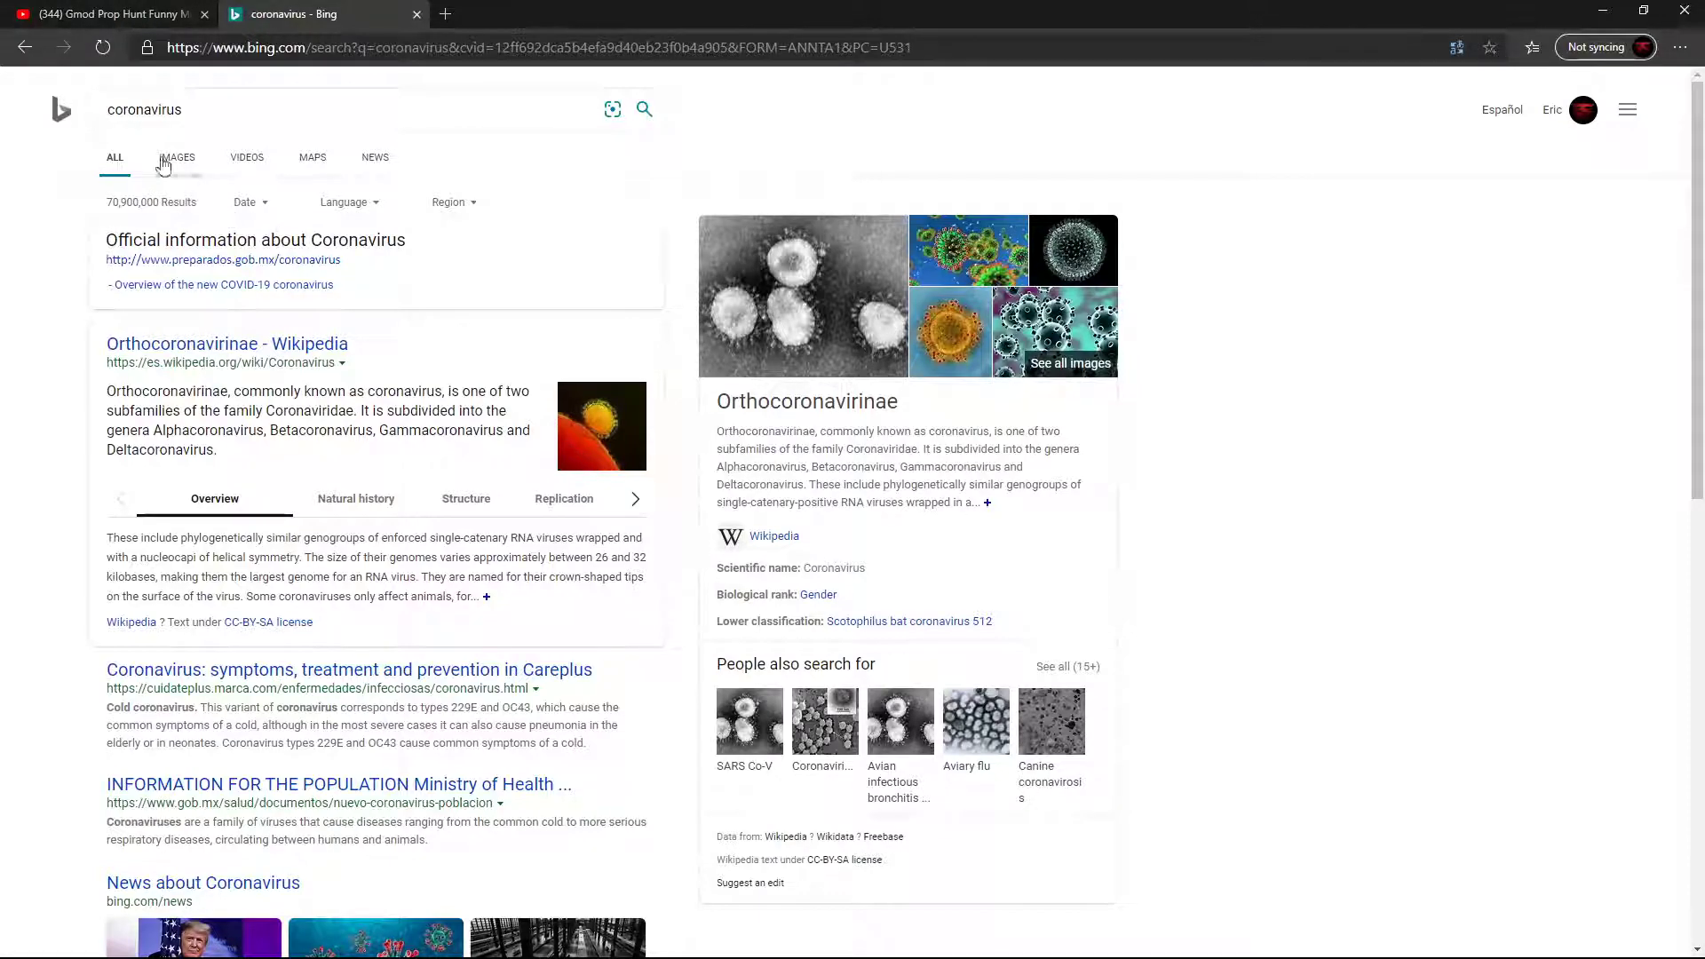
- Minimize Edge, then drag selection boxes across the desktop and around all its icons
{"action": "left_click", "coordinate": [1599, 10]}
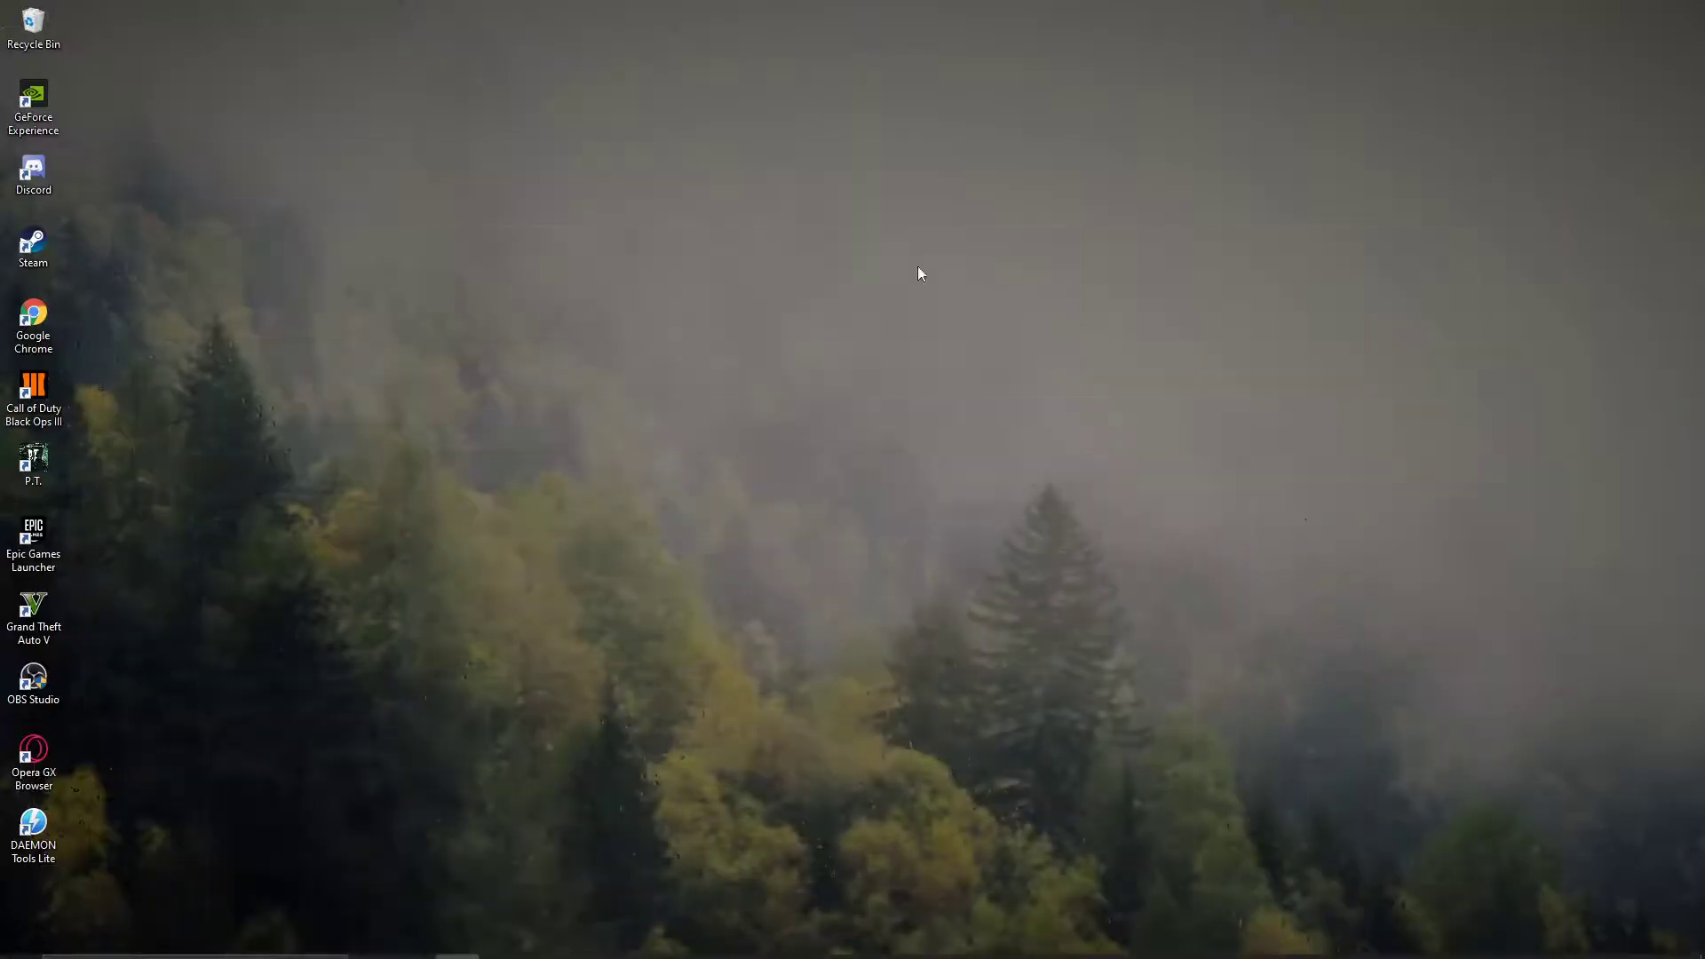
{"action": "left_click_drag", "start_coordinate": [427, 174], "coordinate": [1137, 676]}
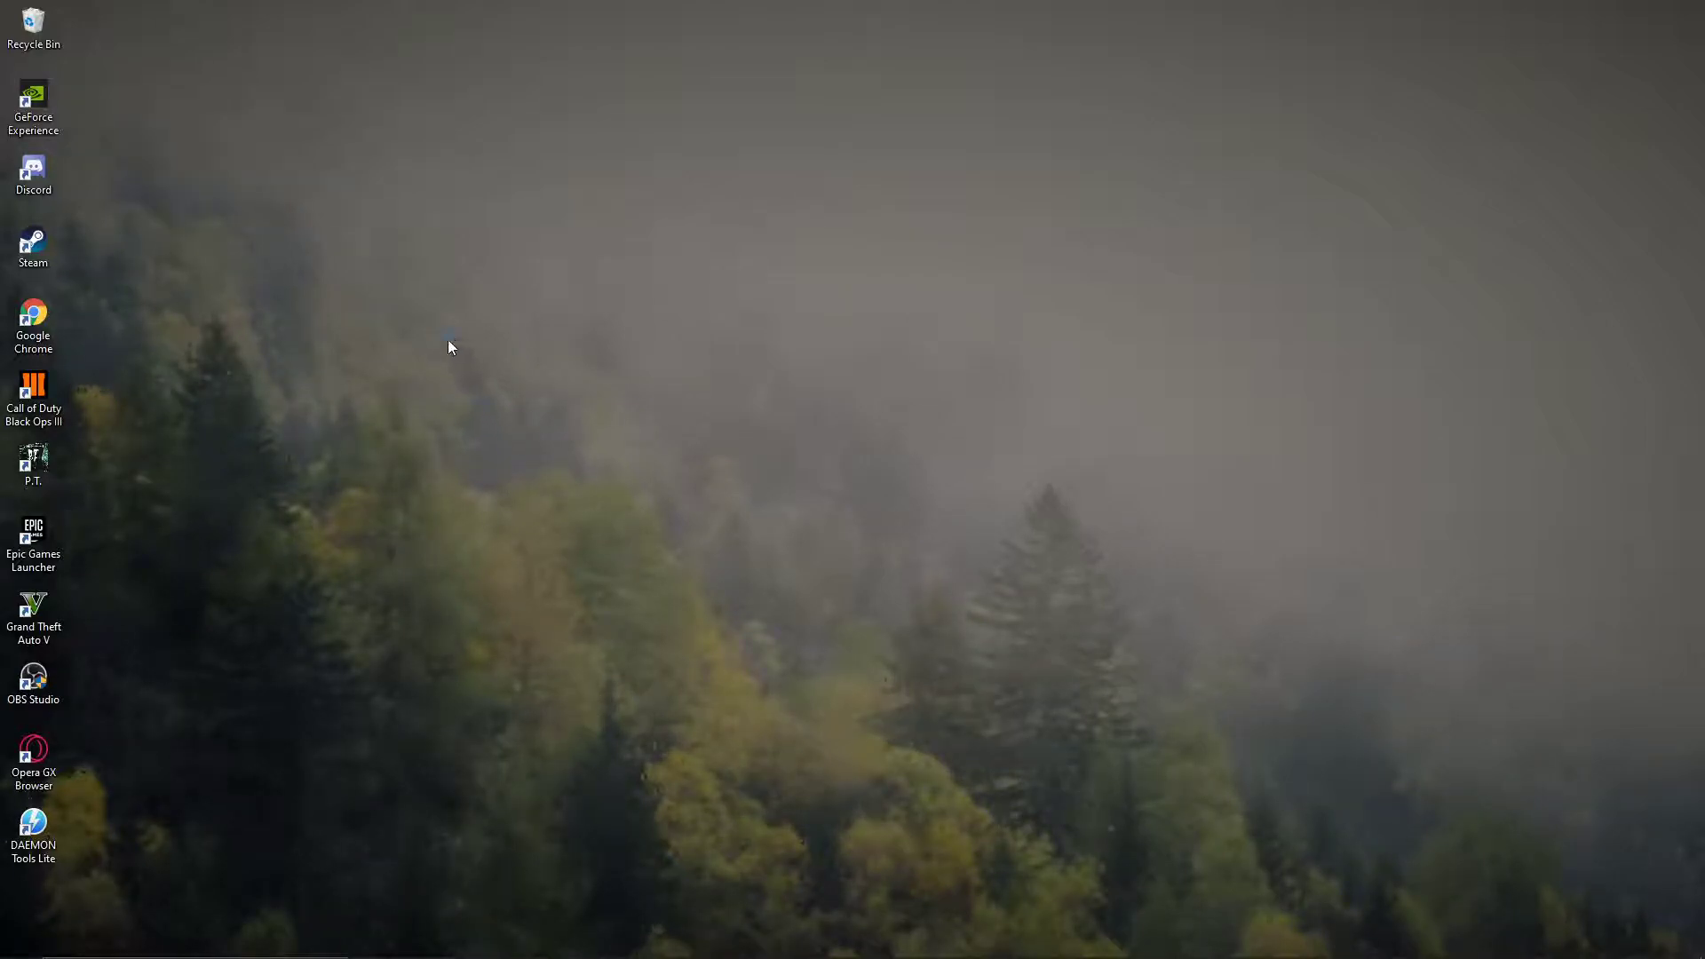
{"action": "left_click_drag", "start_coordinate": [449, 345], "coordinate": [1126, 703]}
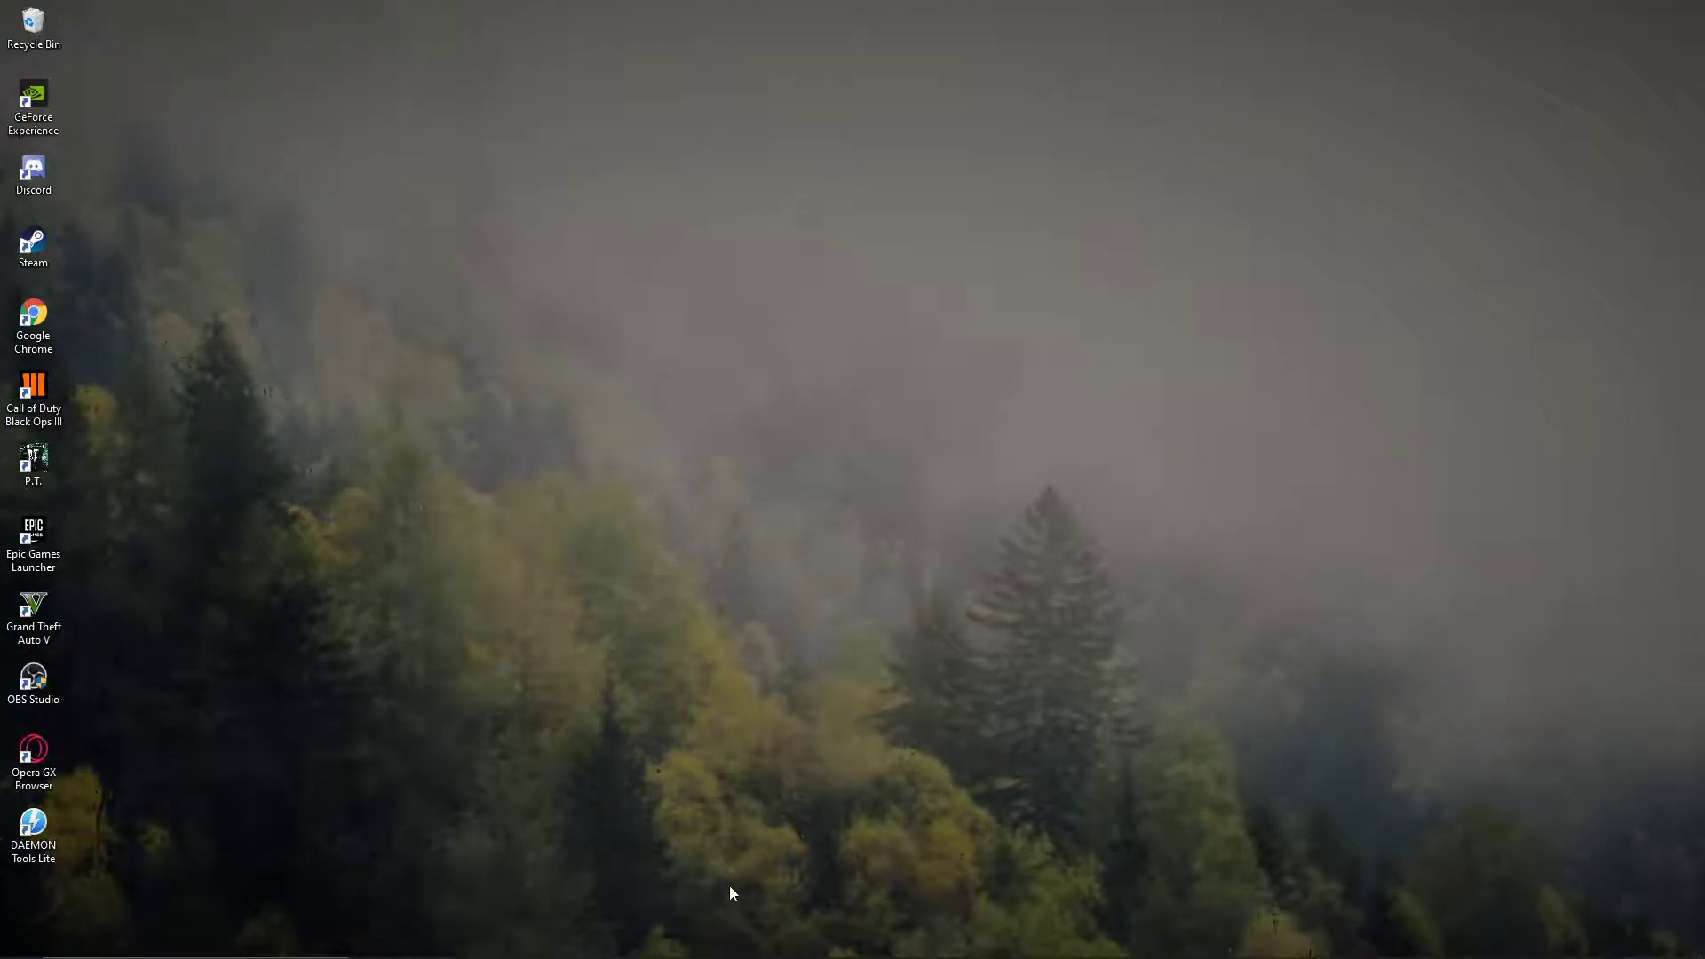
{"action": "mouse_move", "coordinate": [847, 942]}
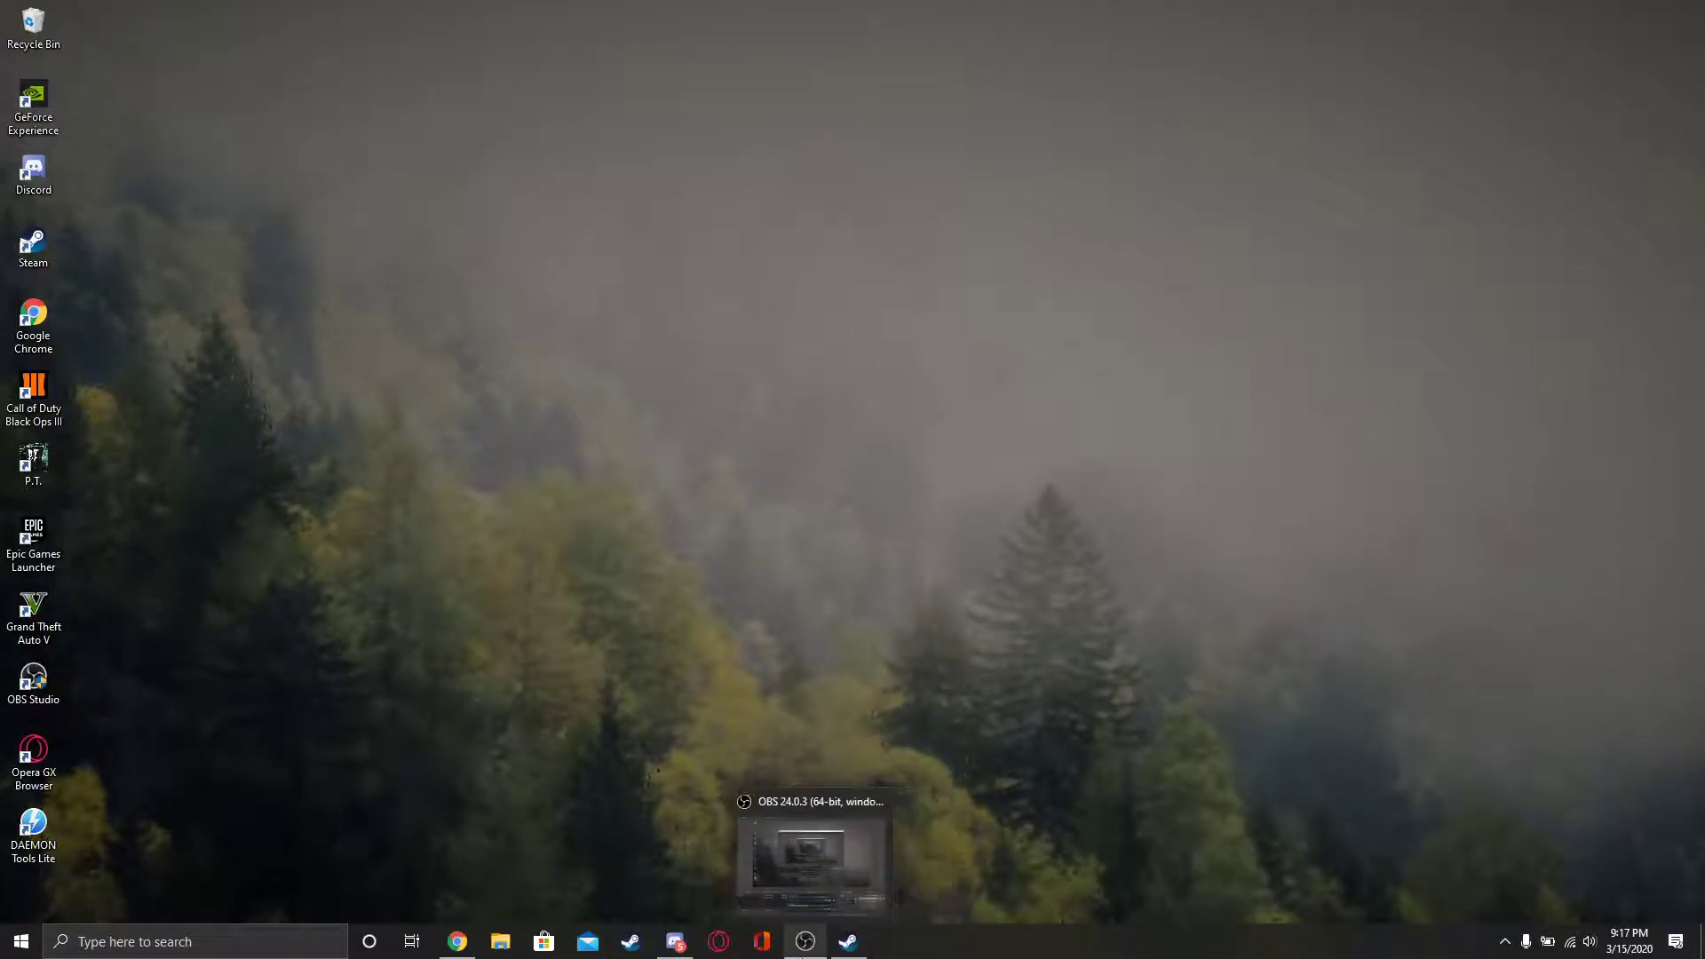
{"action": "left_click_drag", "start_coordinate": [374, 324], "coordinate": [1312, 671]}
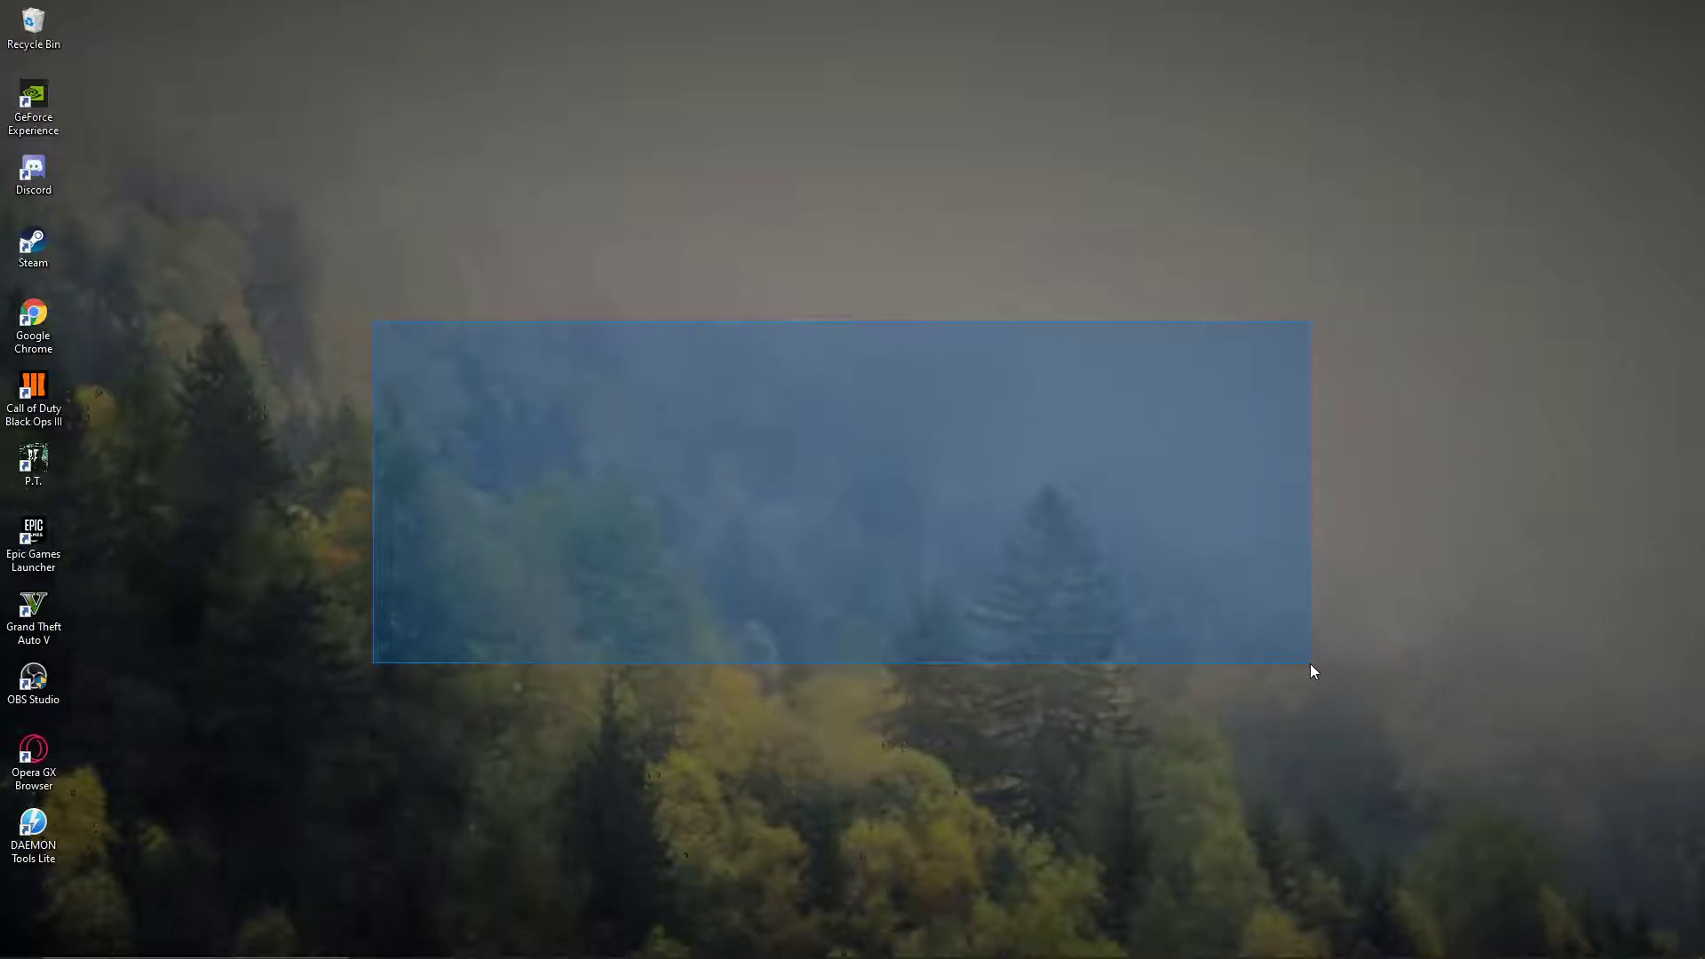
{"action": "left_click_drag", "start_coordinate": [1310, 664], "coordinate": [1310, 664]}
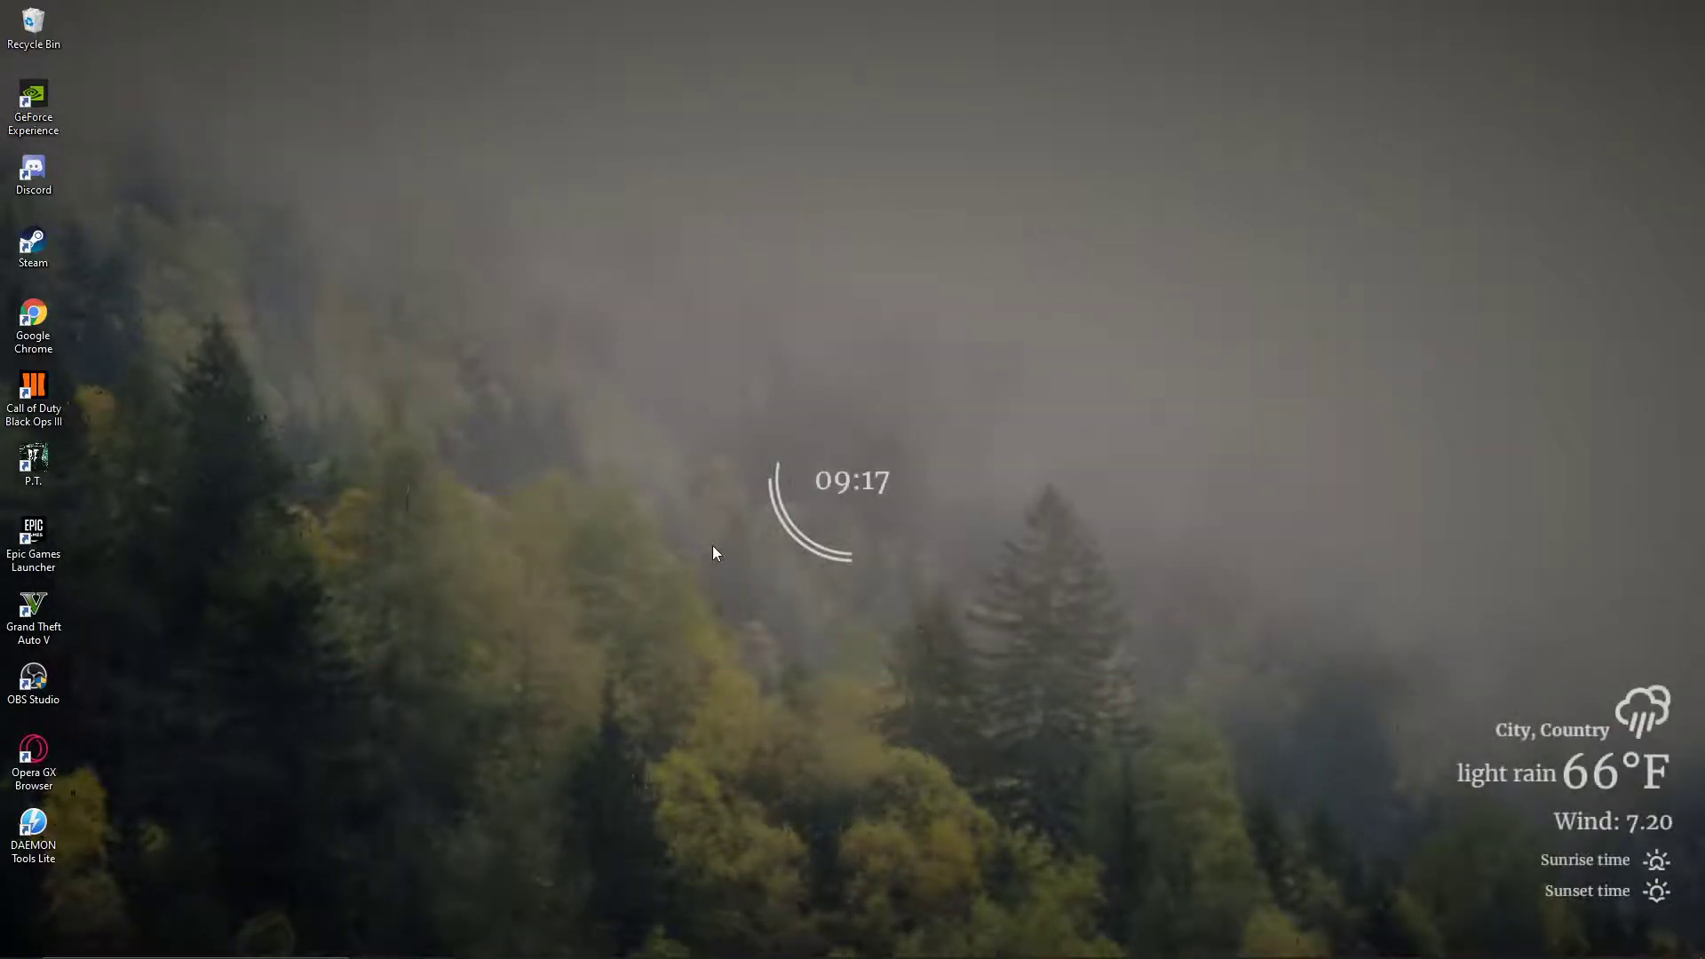
{"action": "mouse_move", "coordinate": [117, 874]}
{"action": "left_mouse_down"}
{"action": "mouse_move", "coordinate": [20, 18]}
{"action": "mouse_move", "coordinate": [1440, 296]}
{"action": "mouse_move", "coordinate": [593, 624]}
{"action": "left_mouse_up"}
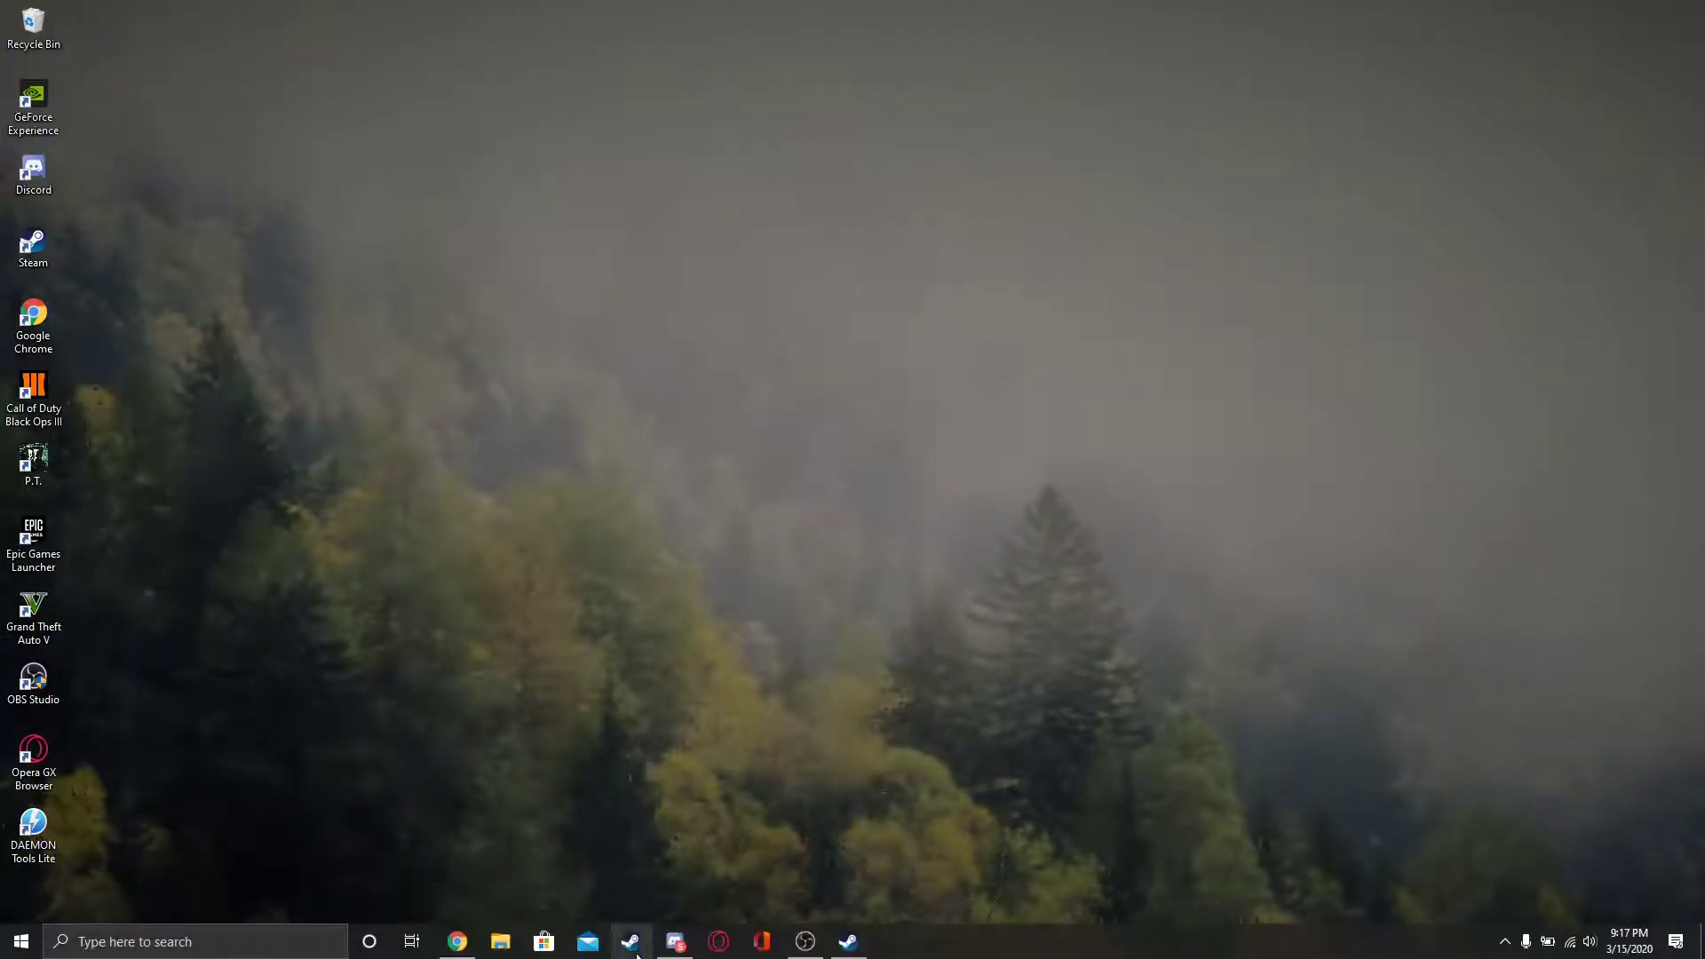
{"action": "left_click", "coordinate": [458, 943]}
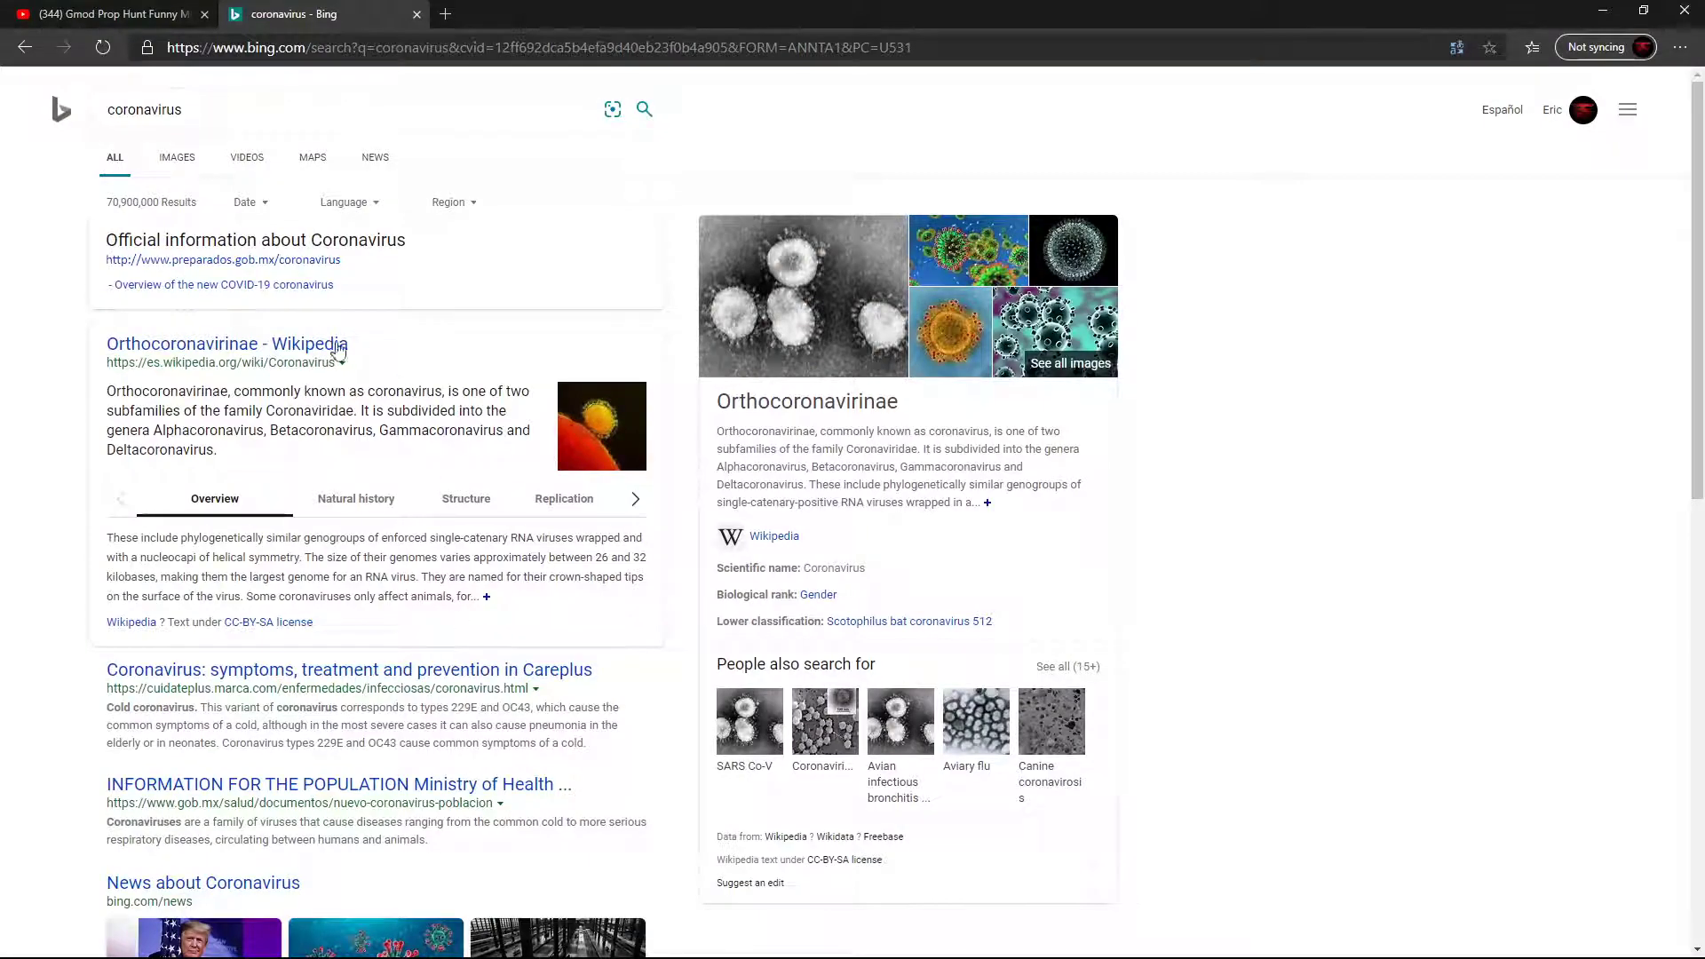
{"action": "left_click", "coordinate": [1603, 11]}
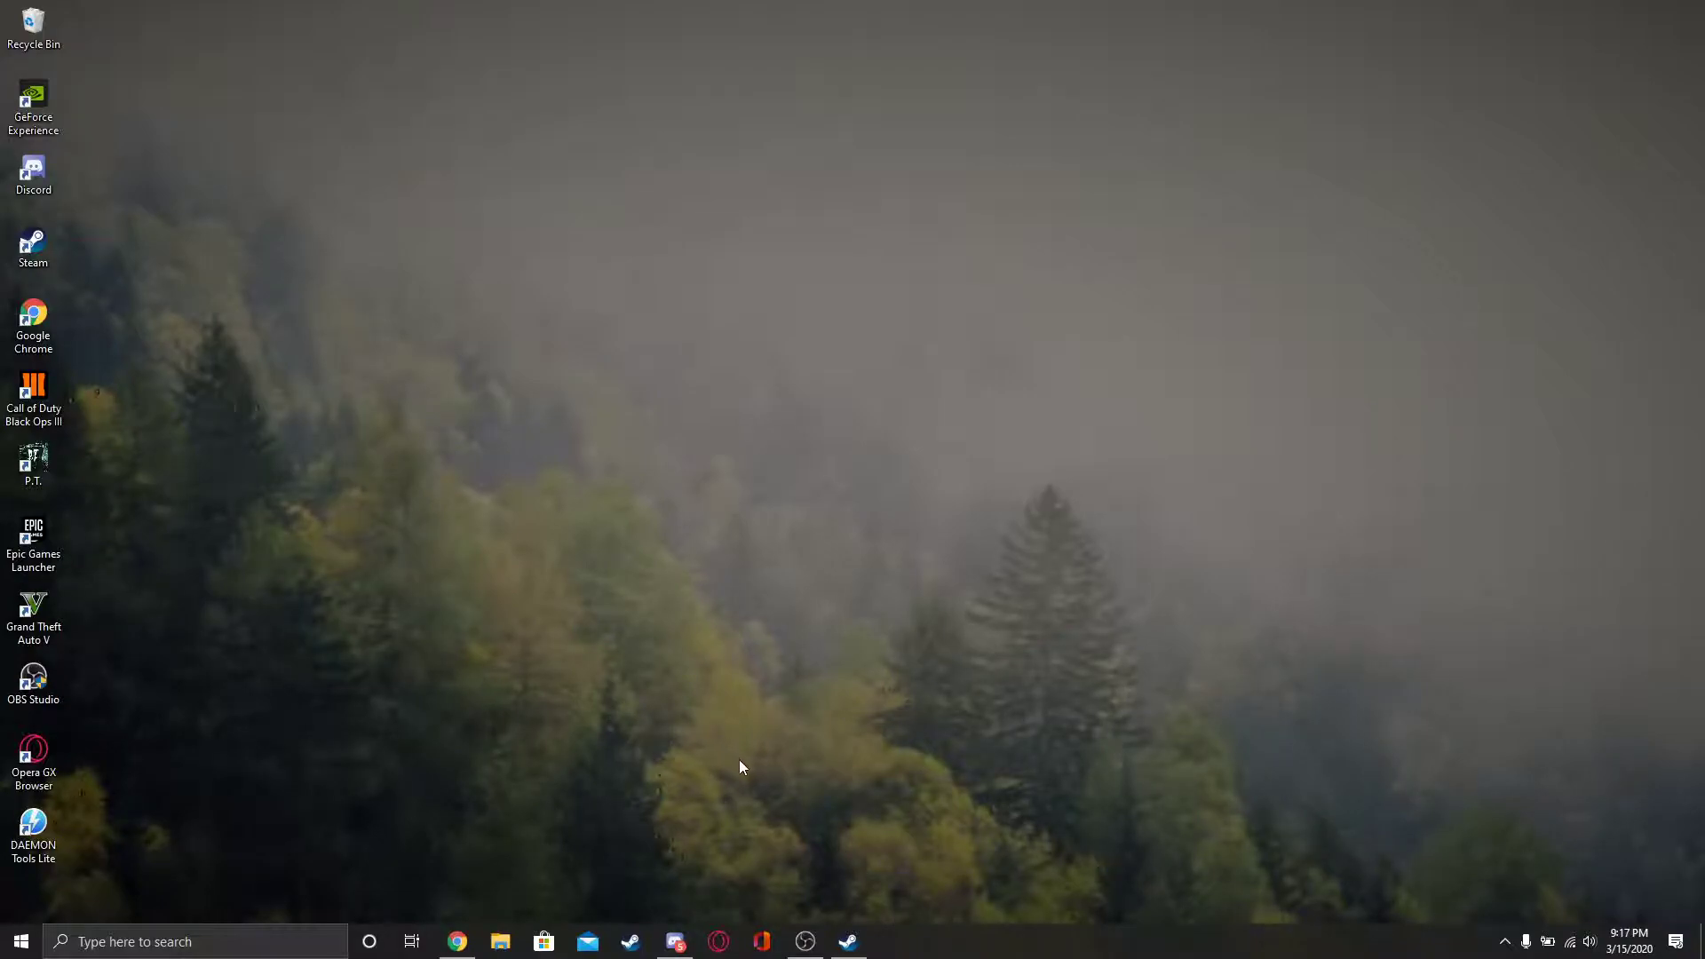
{"action": "left_click", "coordinate": [806, 942]}
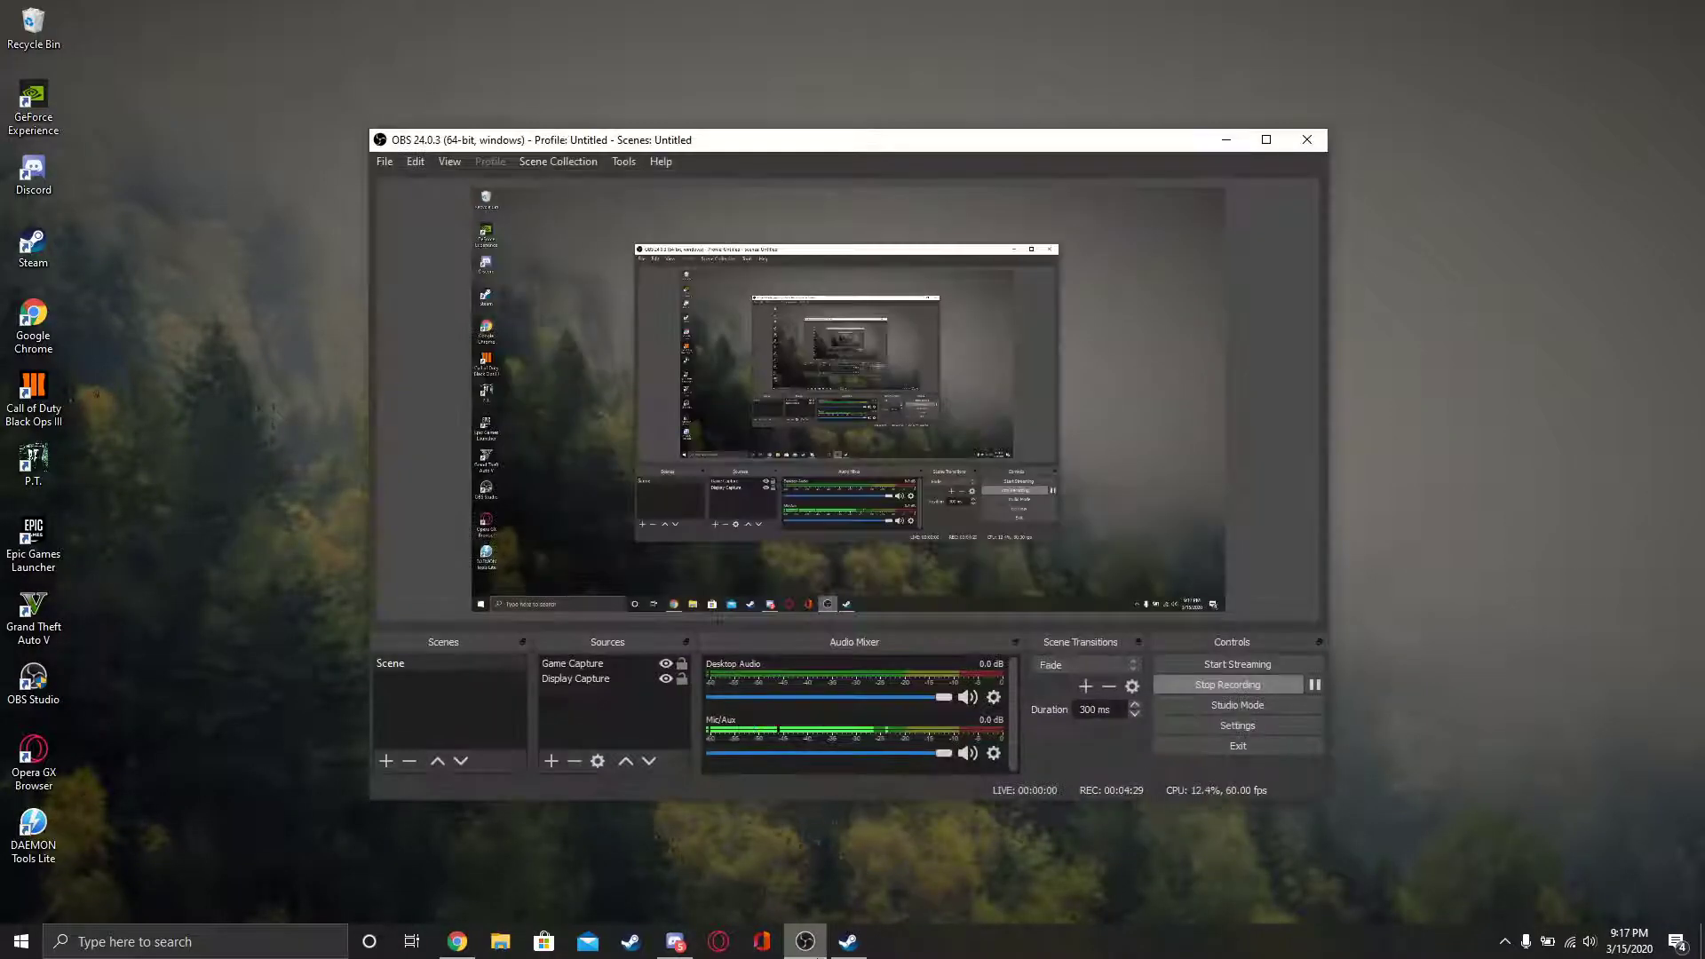
{"action": "left_click", "coordinate": [1224, 141]}
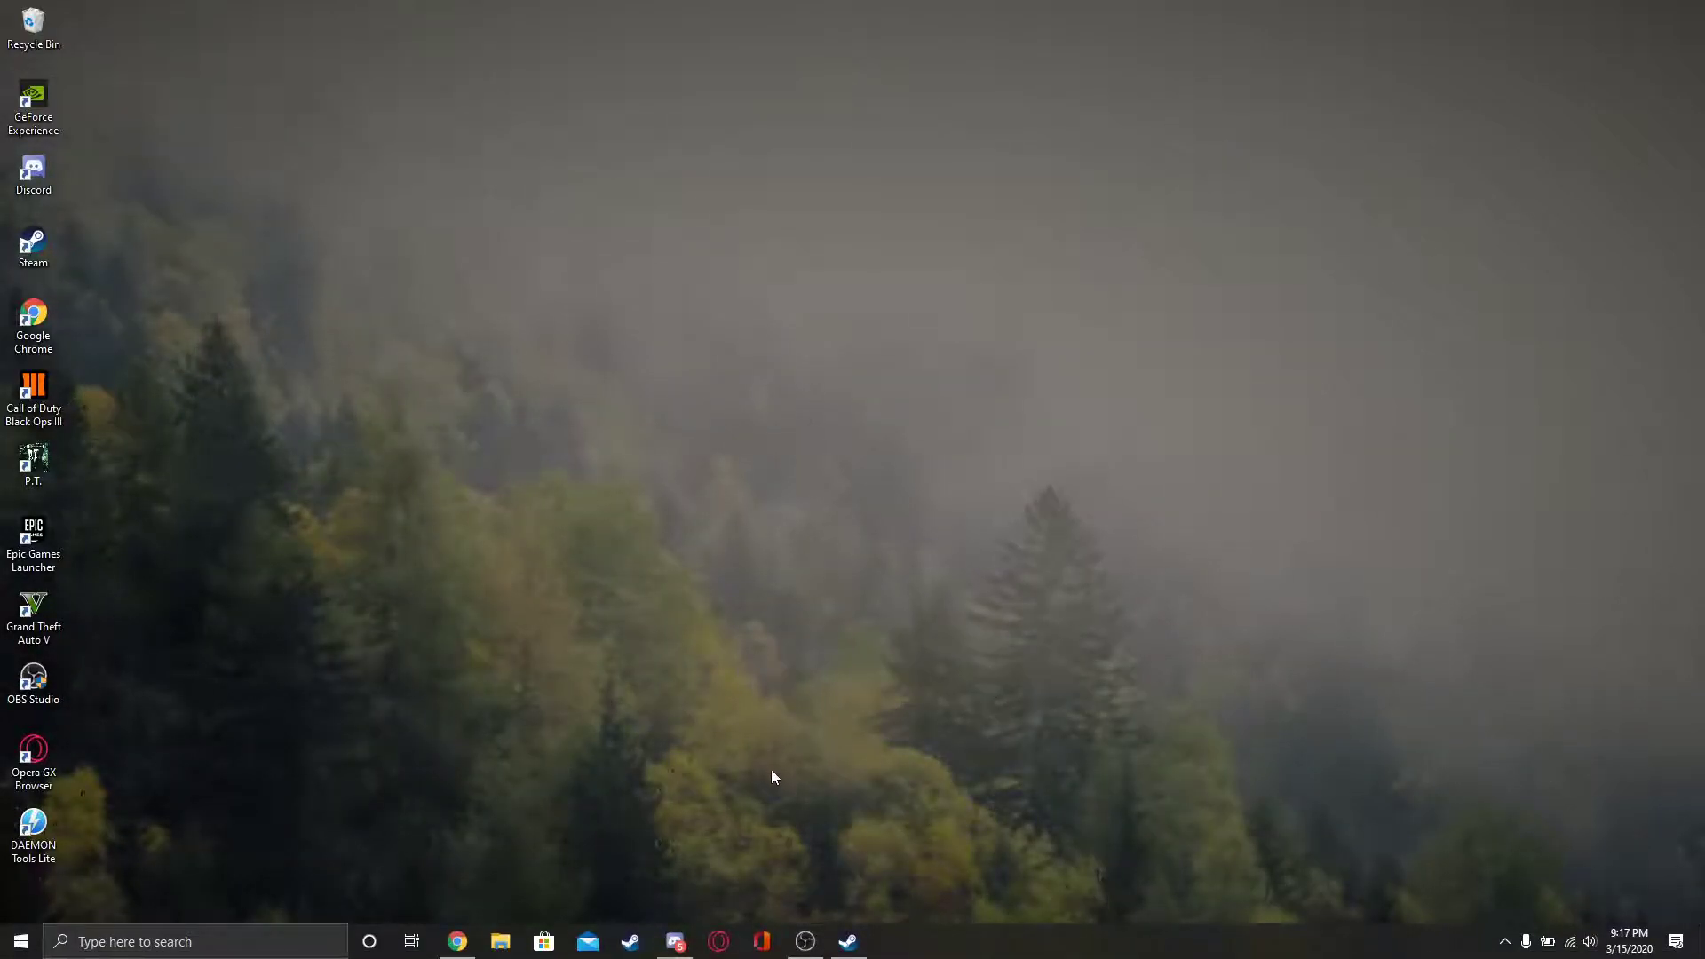